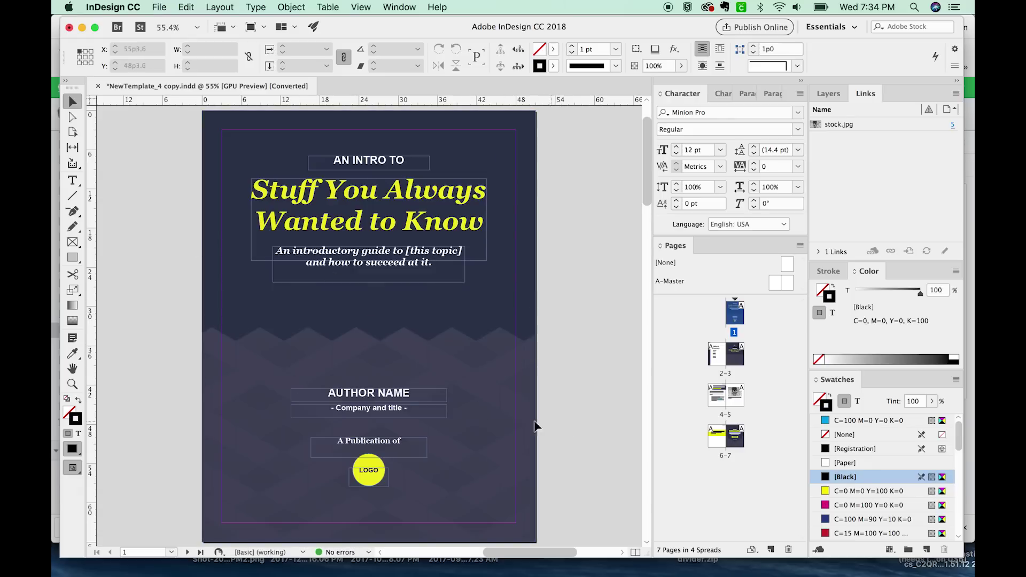
# Show the Pages panel from the Window menu.
pyautogui.scroll(-3, 537, 422)
pyautogui.hscroll(-3, 537, 422)
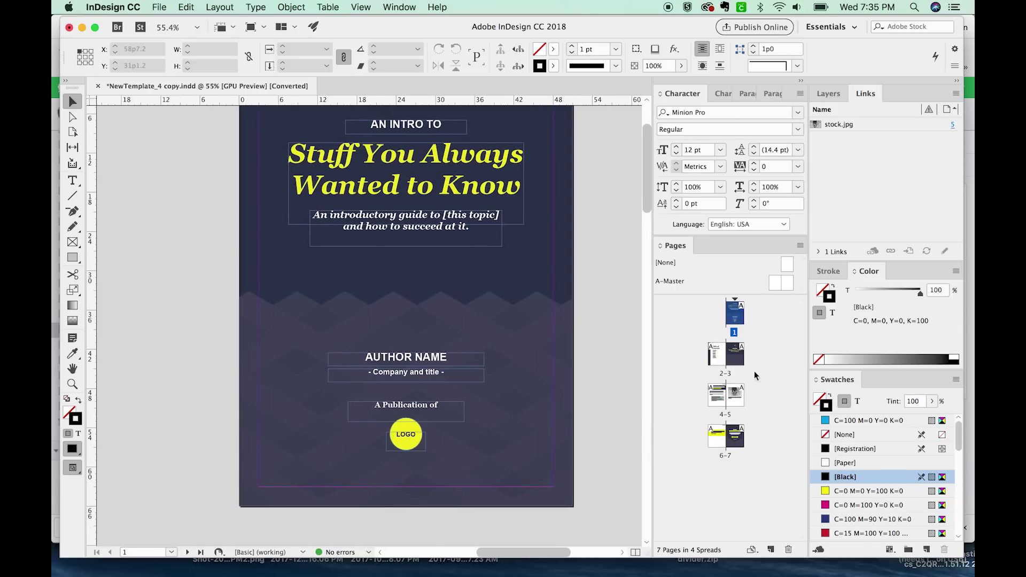
pyautogui.scroll(3, 561, 300)
pyautogui.hscroll(1, 561, 300)
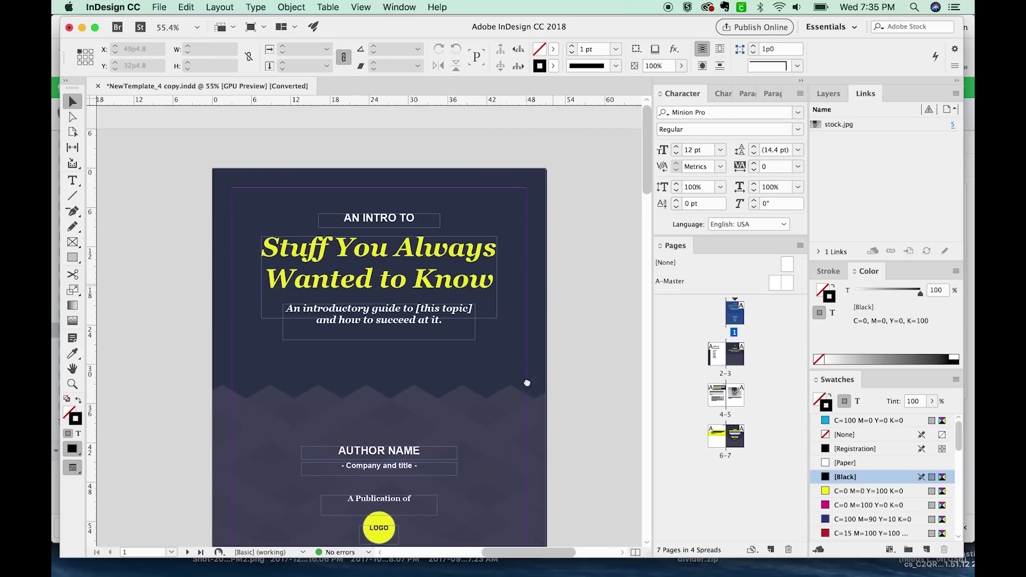
pyautogui.scroll(-1, 541, 325)
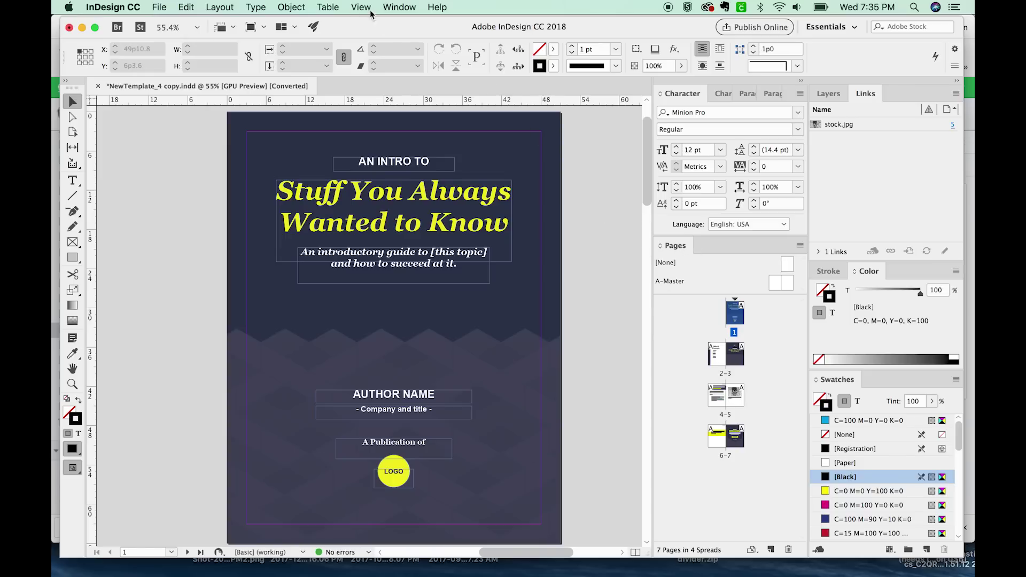
pyautogui.click(405, 6)
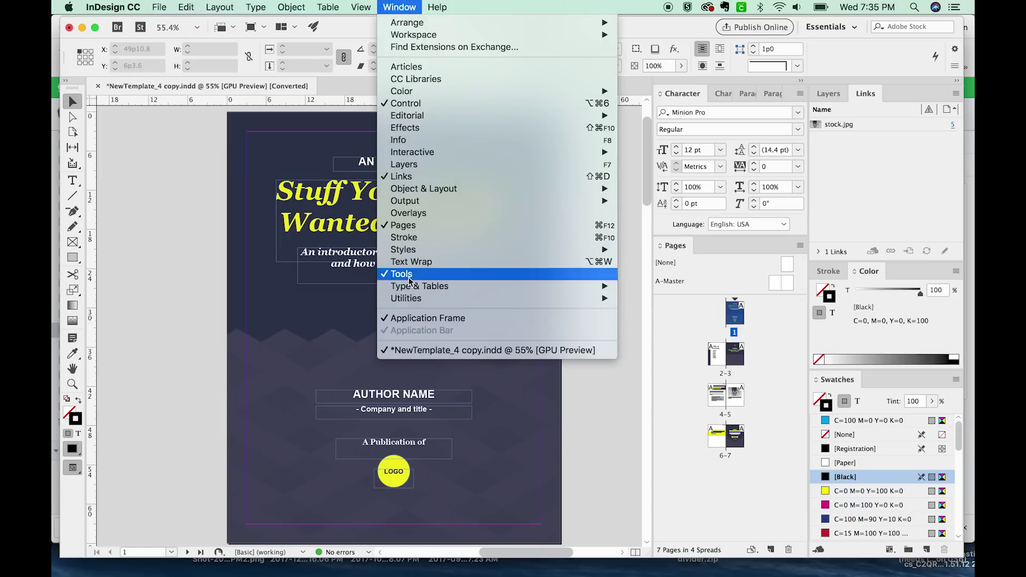
pyautogui.click(451, 227)
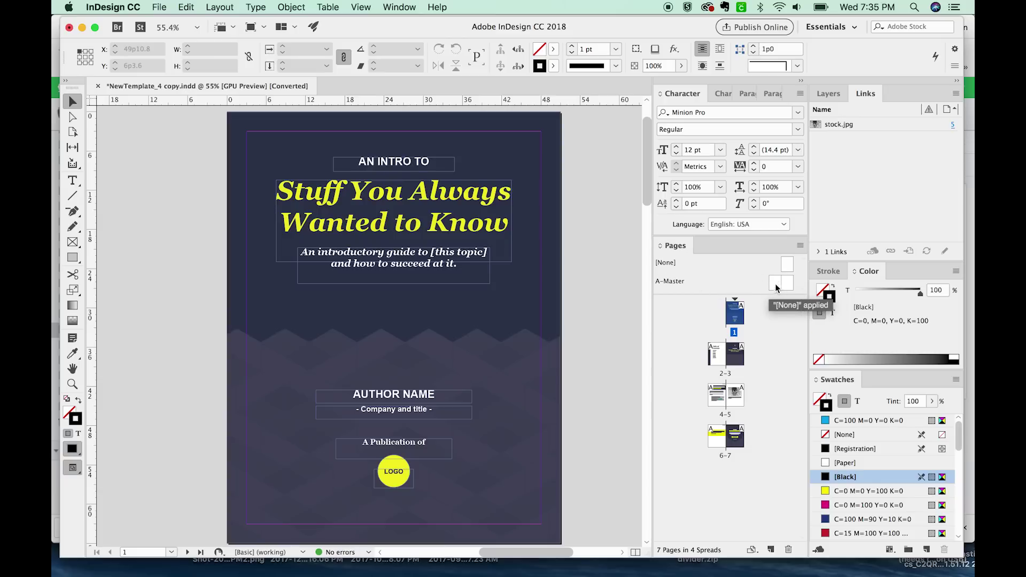
# Open the A-Master spread and look across its blank pages.
pyautogui.doubleClick(776, 281)
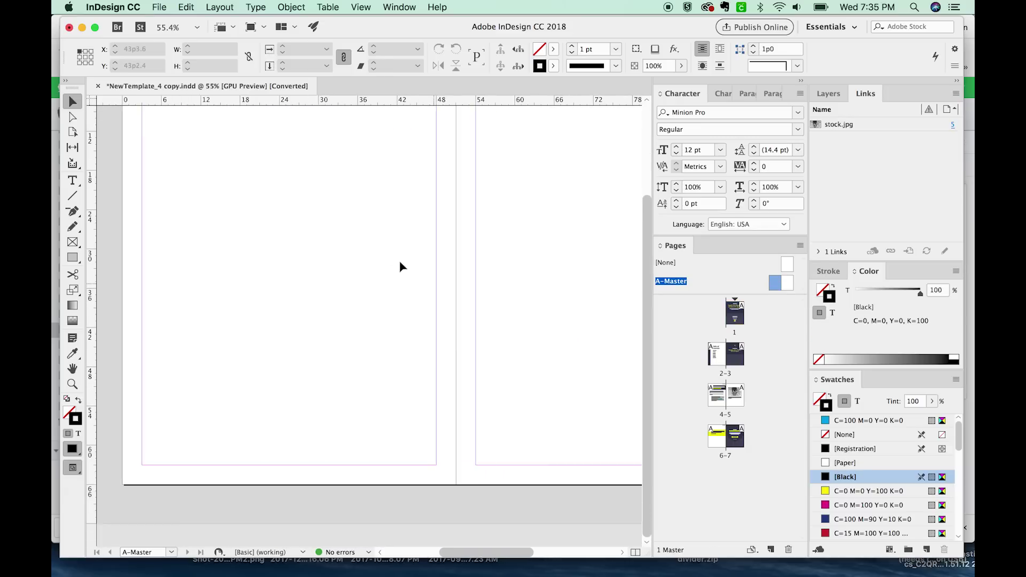
pyautogui.moveTo(532, 397); pyautogui.dragTo(465, 379)
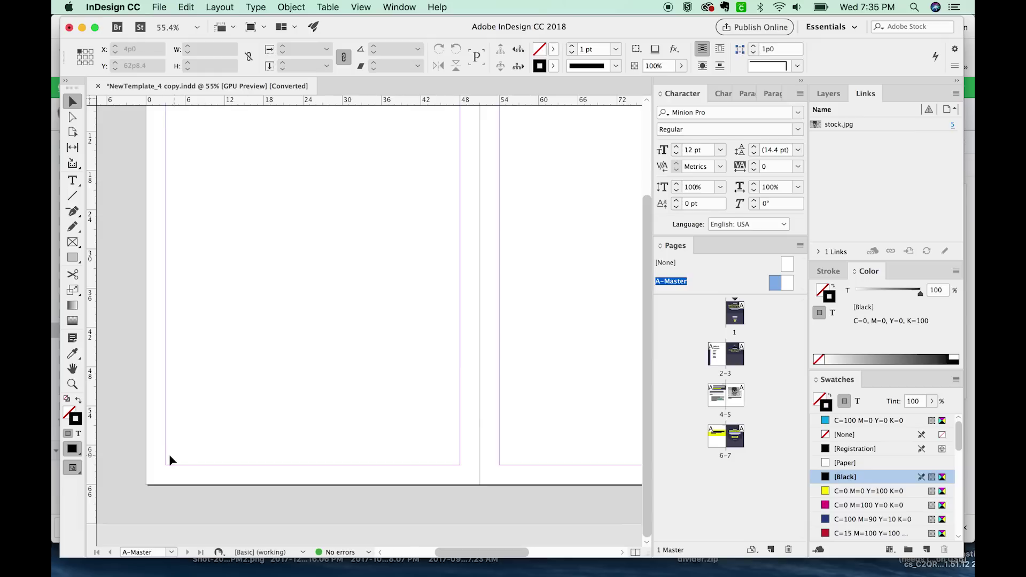
pyautogui.hscroll(10, 197, 455)
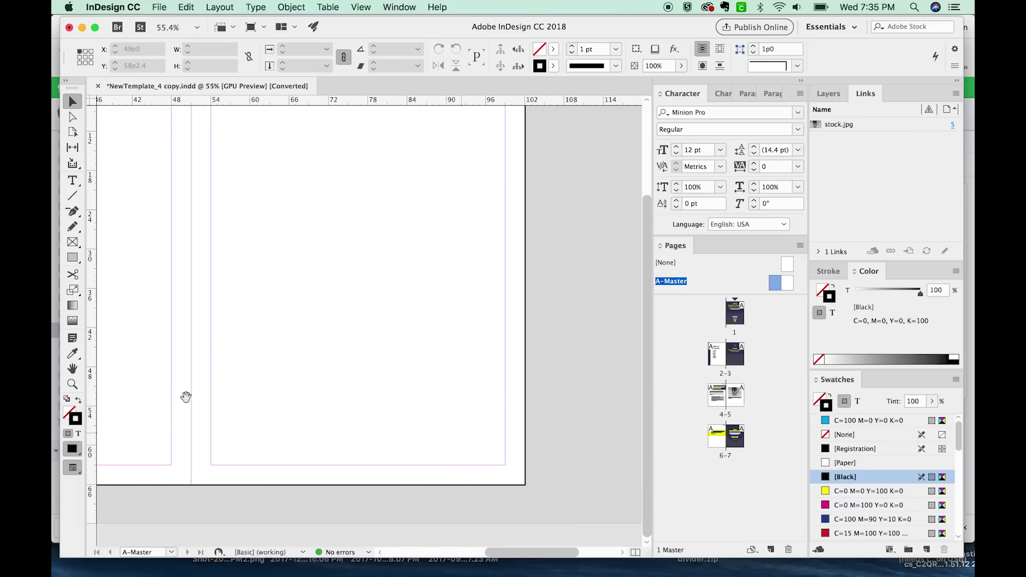
pyautogui.hscroll(-10, 471, 461)
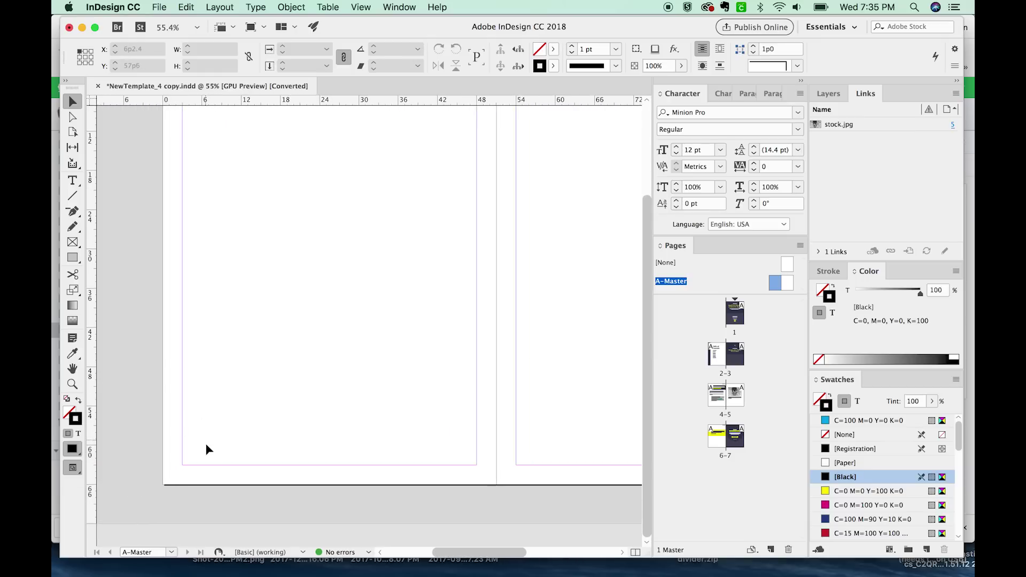
# Draw a small text frame at the A-Master's lower left and insert a Current Page Number marker.
pyautogui.press('t')
pyautogui.moveTo(182, 444); pyautogui.dragTo(207, 463)
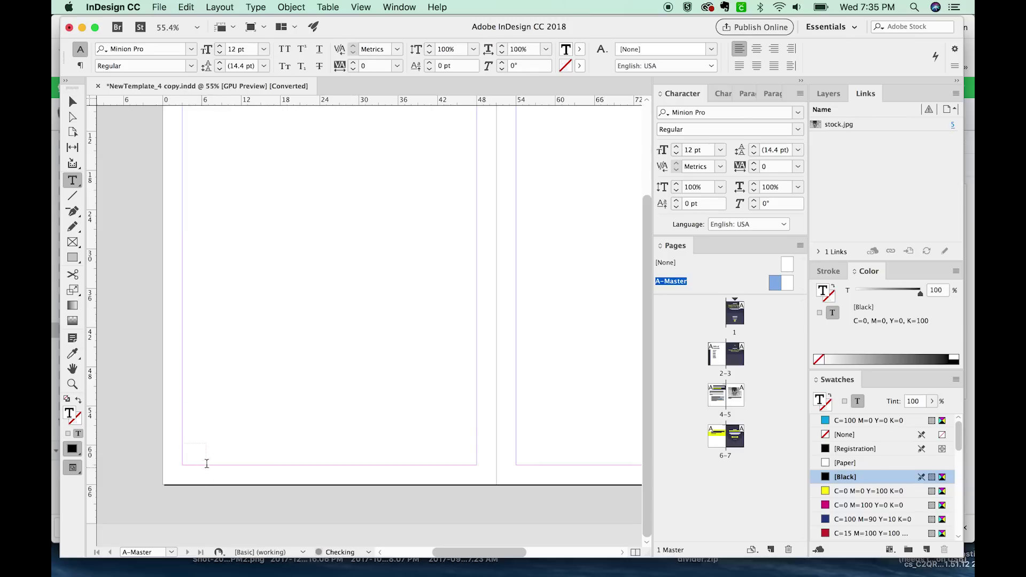
pyautogui.click(260, 8)
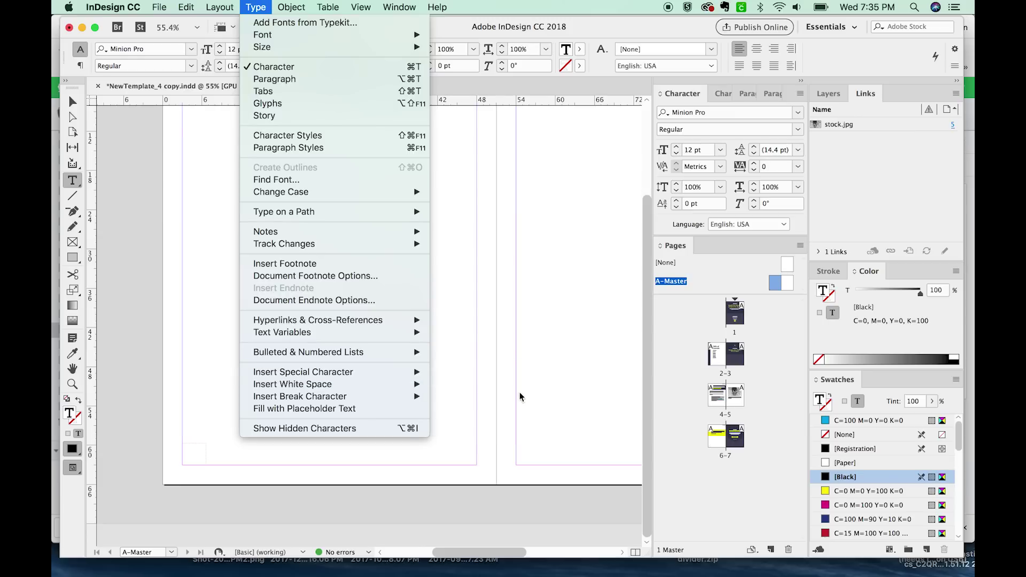
pyautogui.moveTo(422, 373)
pyautogui.moveTo(482, 383)
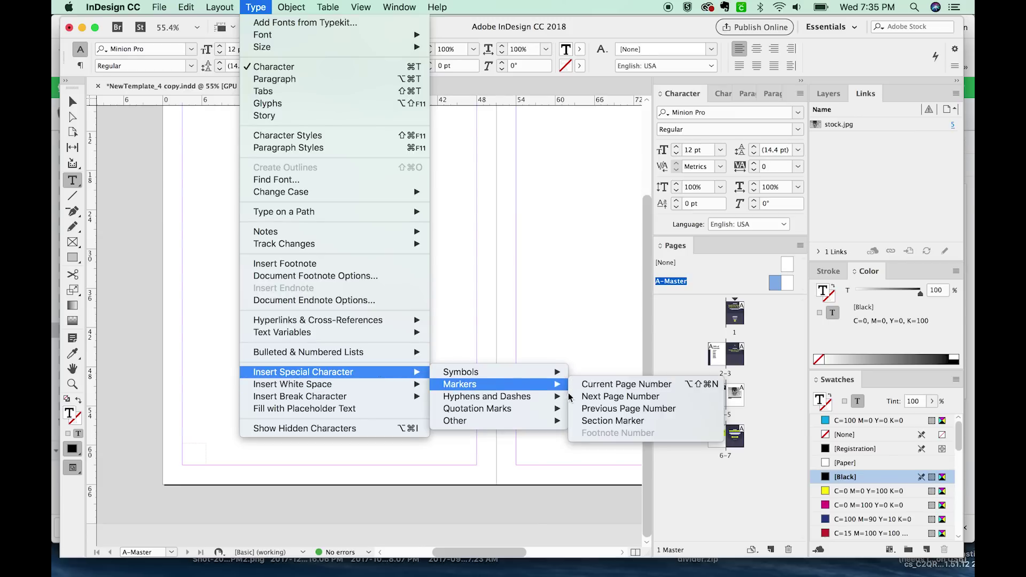
pyautogui.click(626, 385)
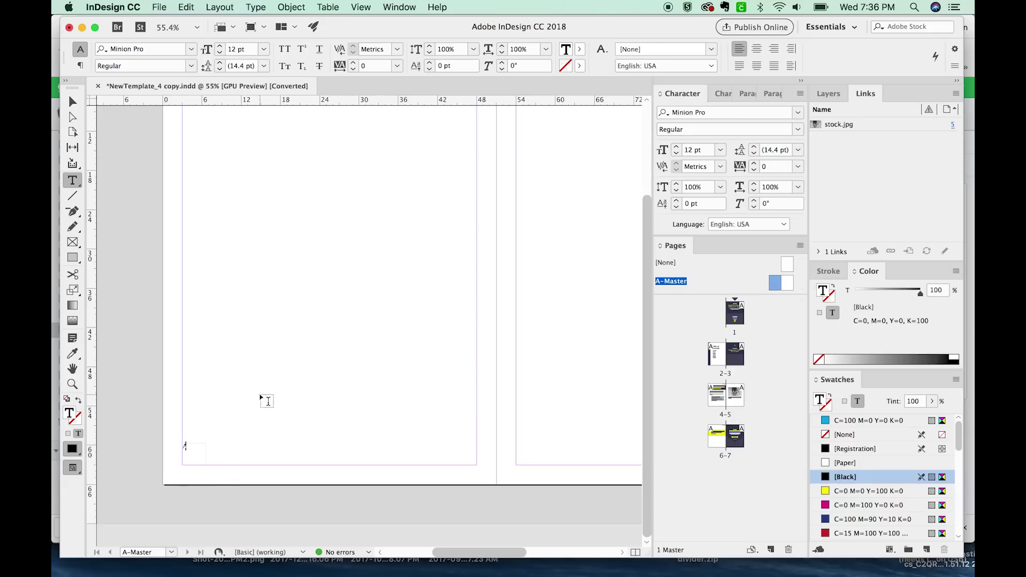
# Set the page-number marker's font to Gotham Bold.
pyautogui.press('super+a')
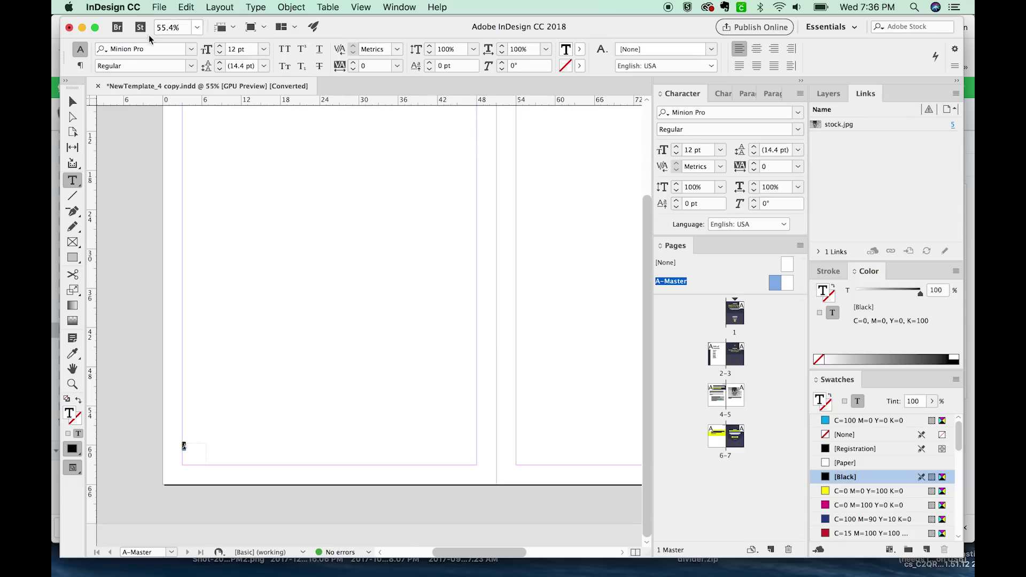
pyautogui.click(161, 50)
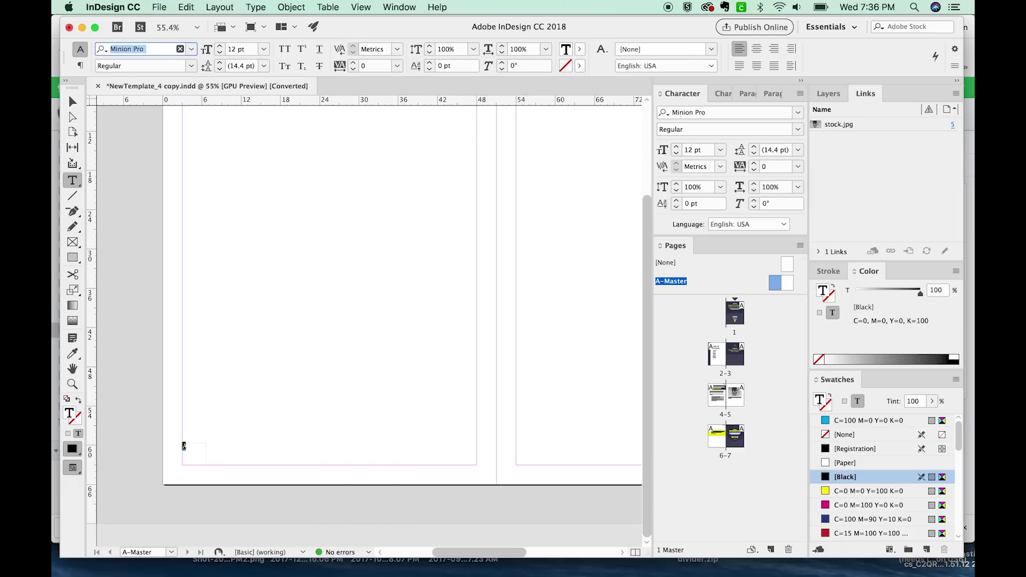
pyautogui.write('goth')
pyautogui.press('Down')
pyautogui.press('Return')
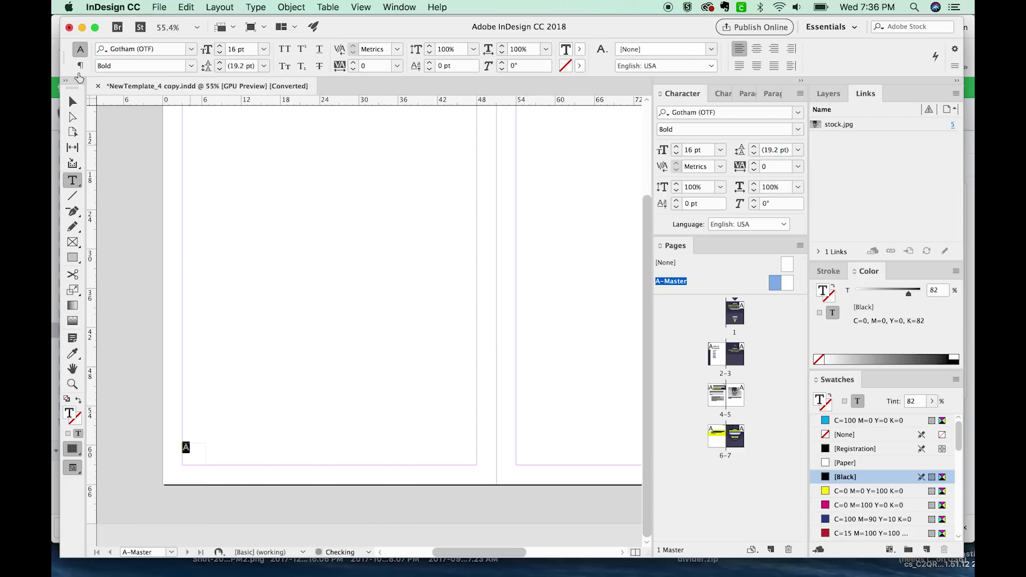
pyautogui.press('Escape')
# Nudge the marker frame down, add a vertical guide, and shrink the frame to fit the A.
pyautogui.press('j')
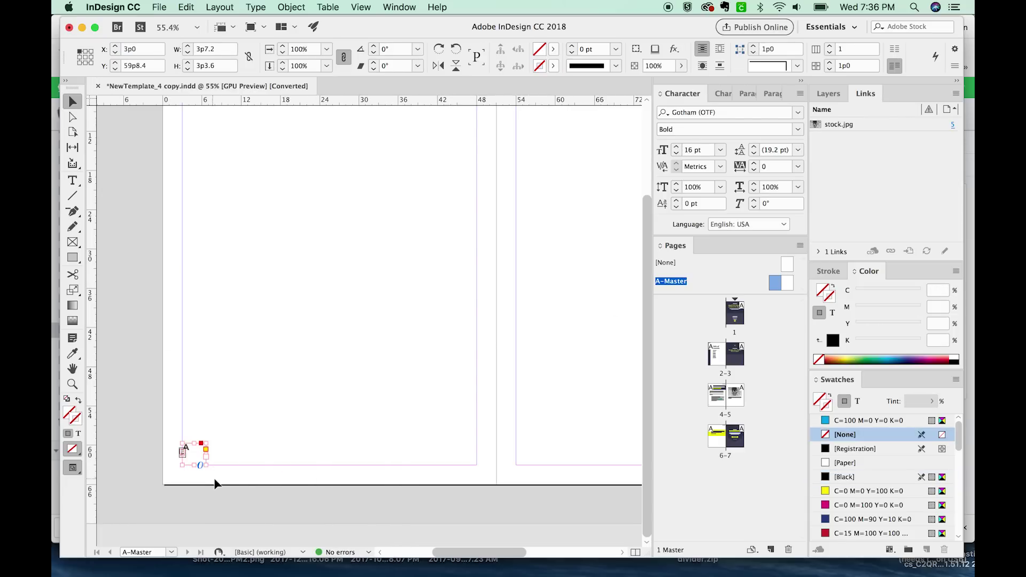
pyautogui.hotkey('shift', 'Down')
pyautogui.hotkey('shift', 'Down')
pyautogui.press('Down')
pyautogui.press('Down')
pyautogui.press('Down')
pyautogui.press('Down')
pyautogui.press('Down')
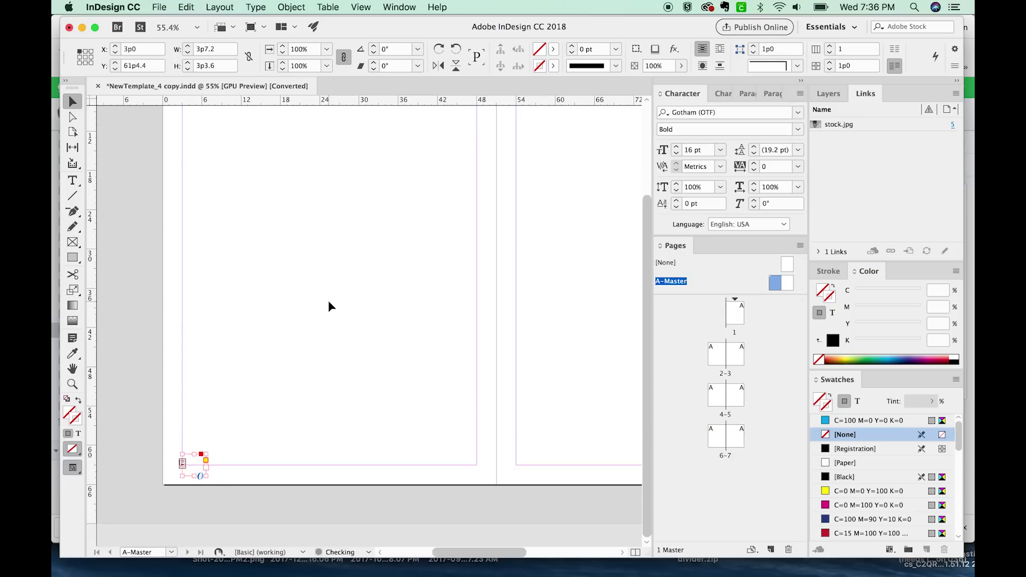
pyautogui.press('Down')
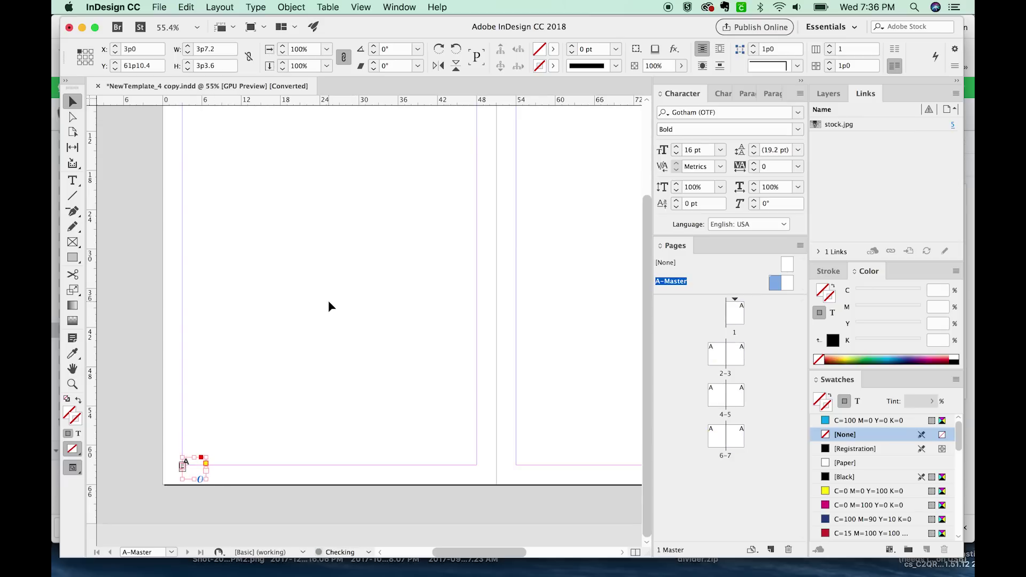
pyautogui.moveTo(91, 397); pyautogui.dragTo(182, 407)
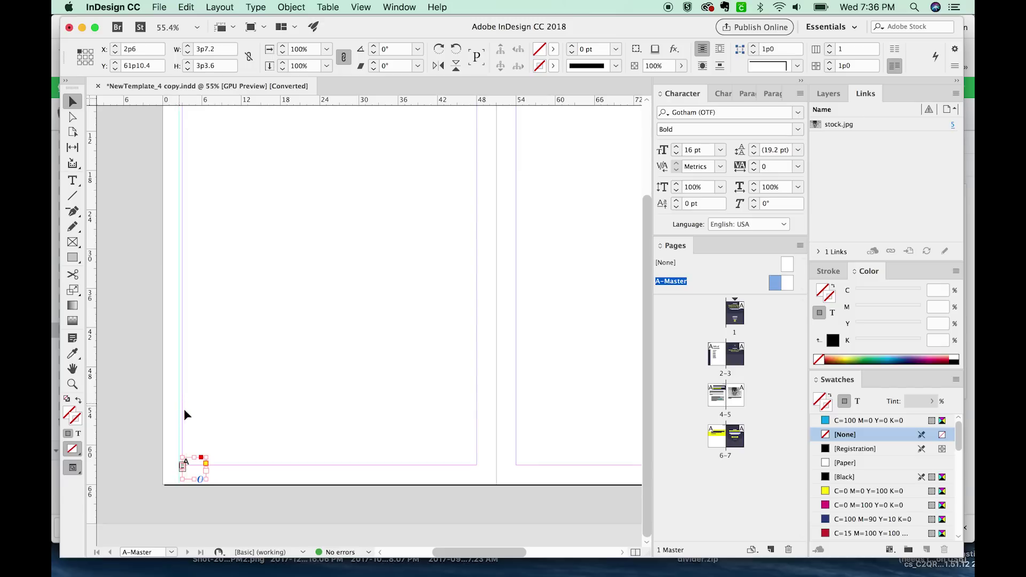
pyautogui.moveTo(518, 486); pyautogui.dragTo(118, 518)
pyautogui.press('z')
pyautogui.press('v')
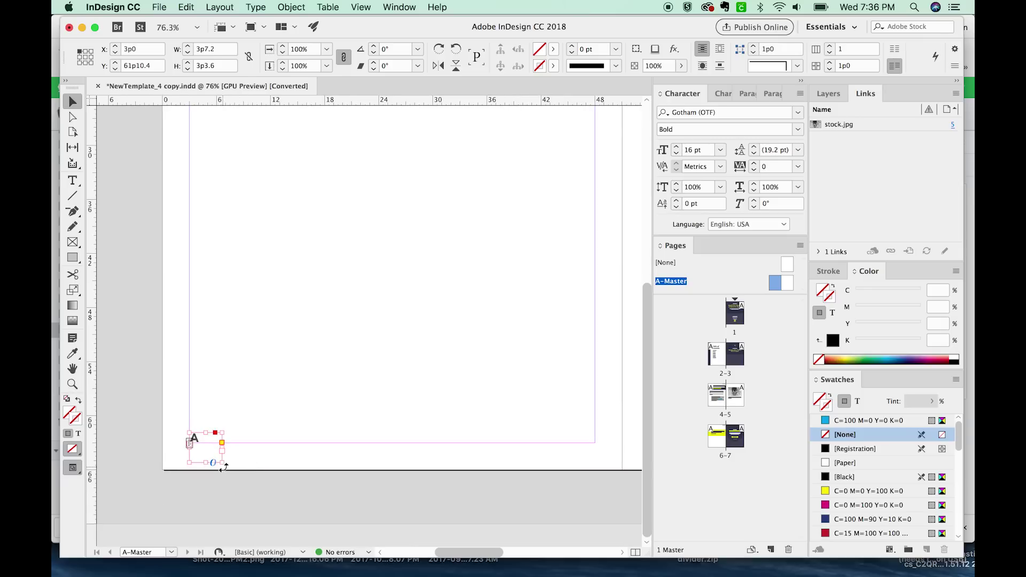
pyautogui.moveTo(220, 463); pyautogui.dragTo(206, 450)
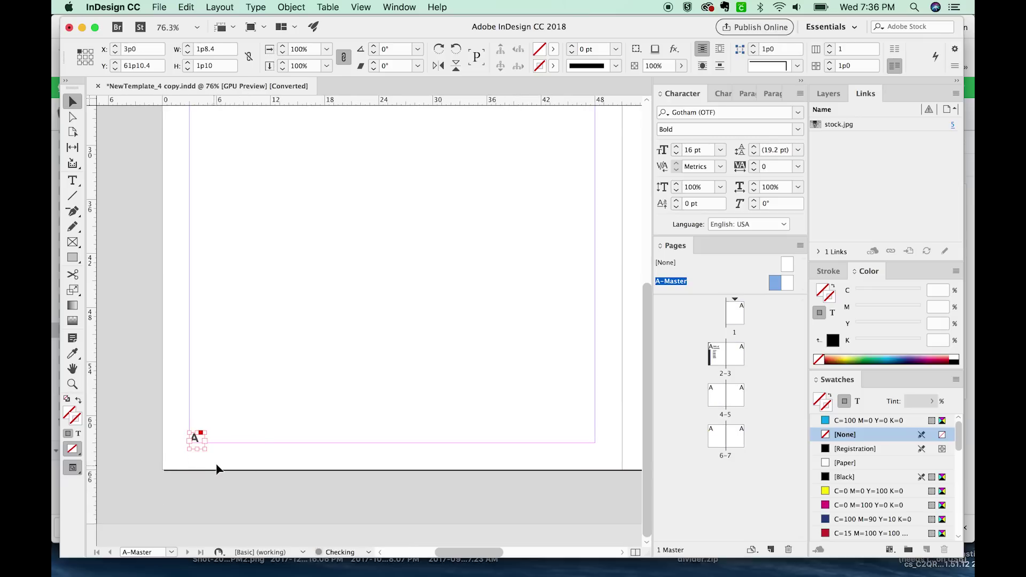
pyautogui.click(242, 463)
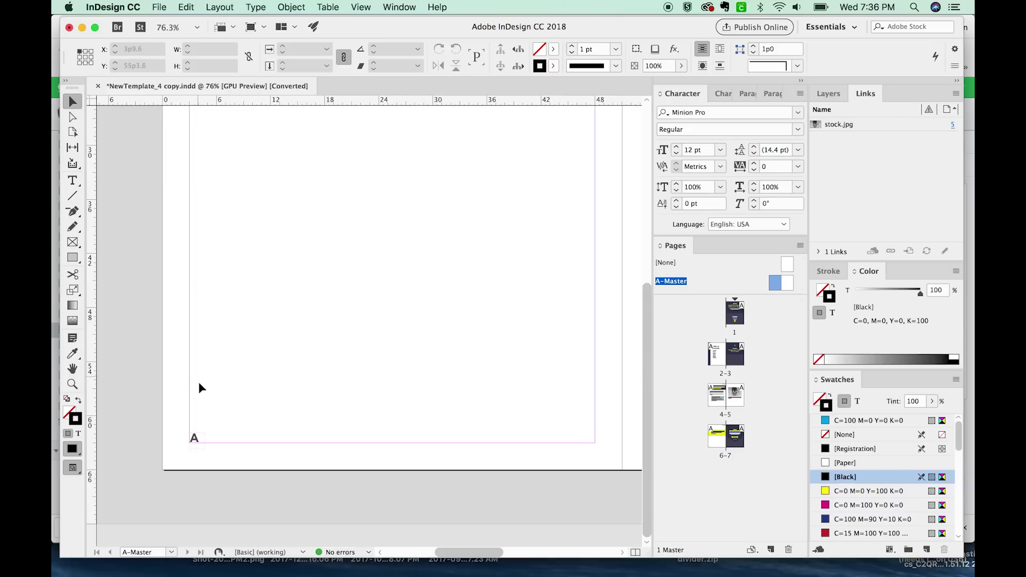
# Draw a thin bar beside the page number and fill it with orange C=16 M=54 Y=100 K=2.
pyautogui.press('m')
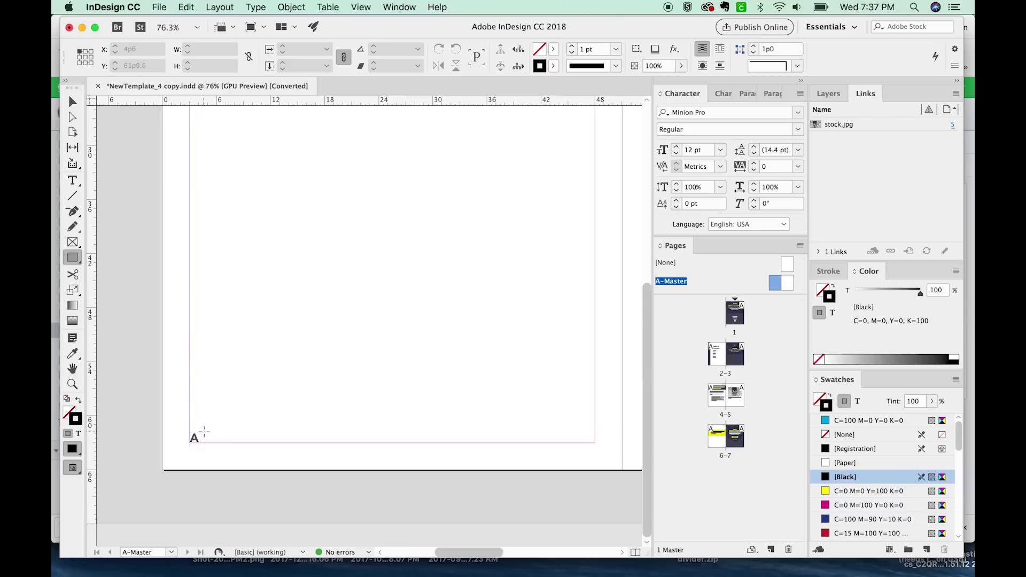
pyautogui.moveTo(205, 431); pyautogui.dragTo(205, 450)
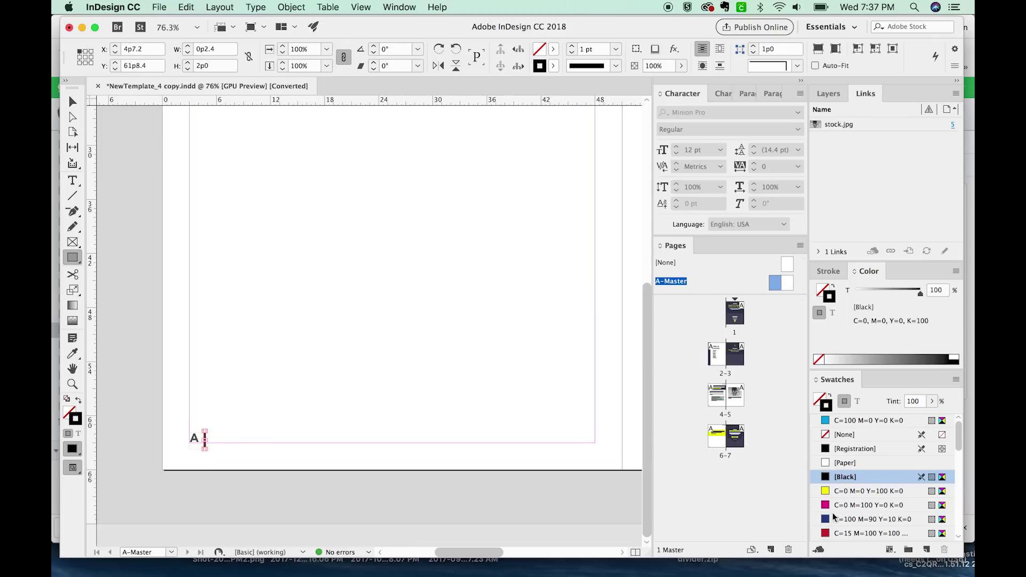
pyautogui.scroll(-2, 958, 448)
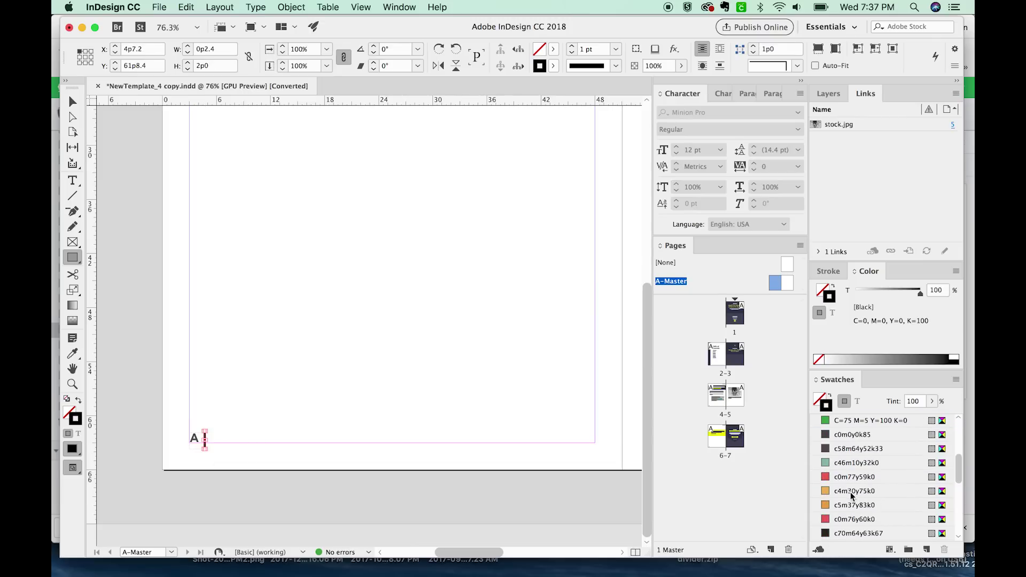
pyautogui.click(855, 491)
pyautogui.press('v')
pyautogui.click(211, 433)
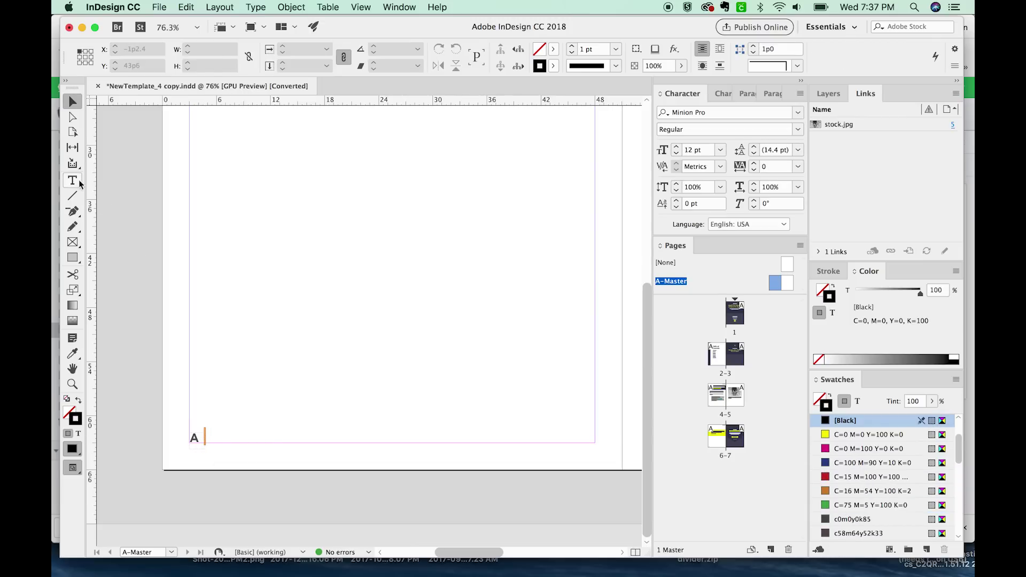
pyautogui.click(72, 181)
# Paste the title 'Stuff You Always Wanted to Know' into a new frame beside the bar and shorten it.
pyautogui.moveTo(213, 434); pyautogui.dragTo(359, 446)
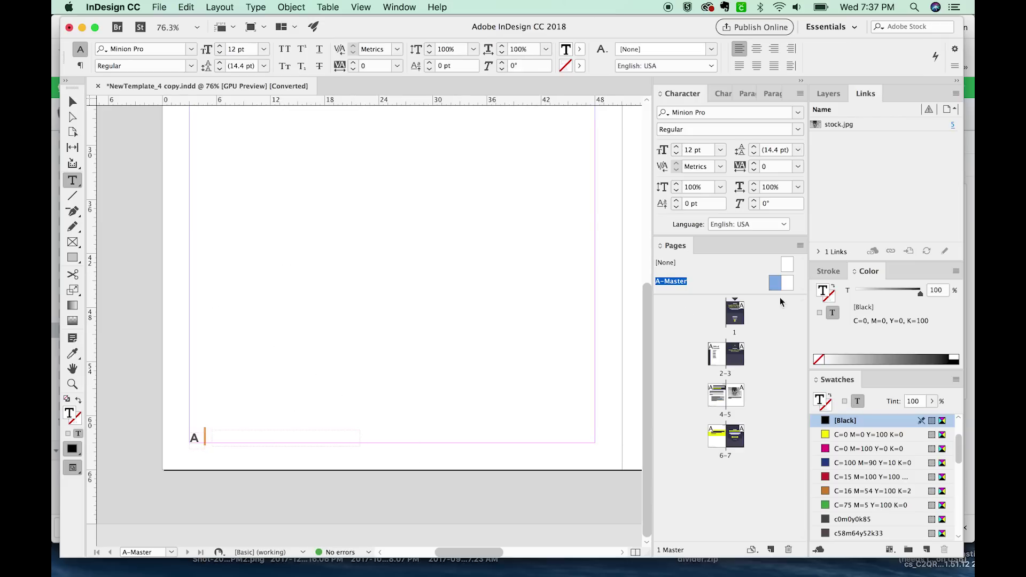
pyautogui.scroll(10, 308, 491)
pyautogui.scroll(-10, 315, 494)
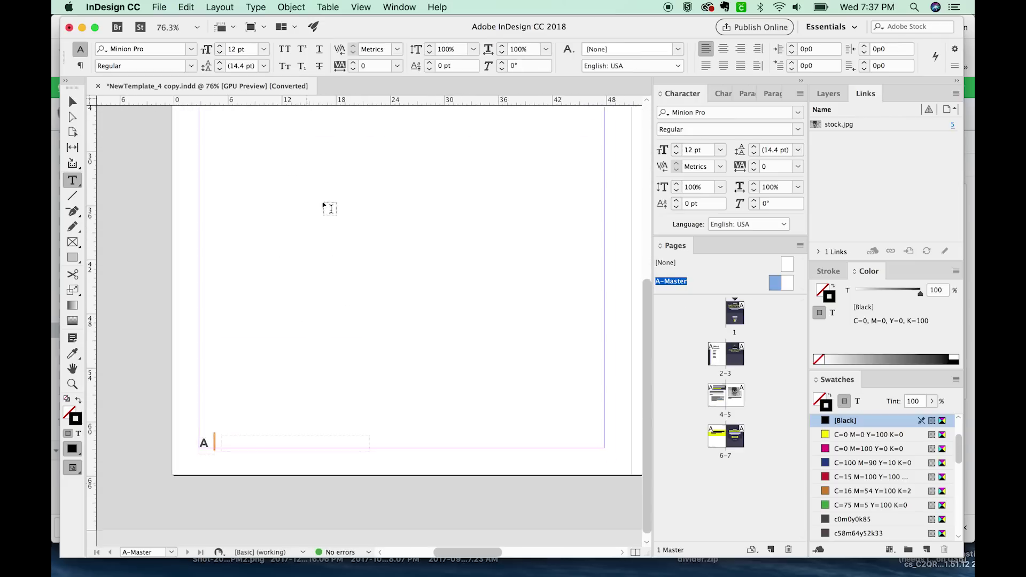
pyautogui.press('super+v')
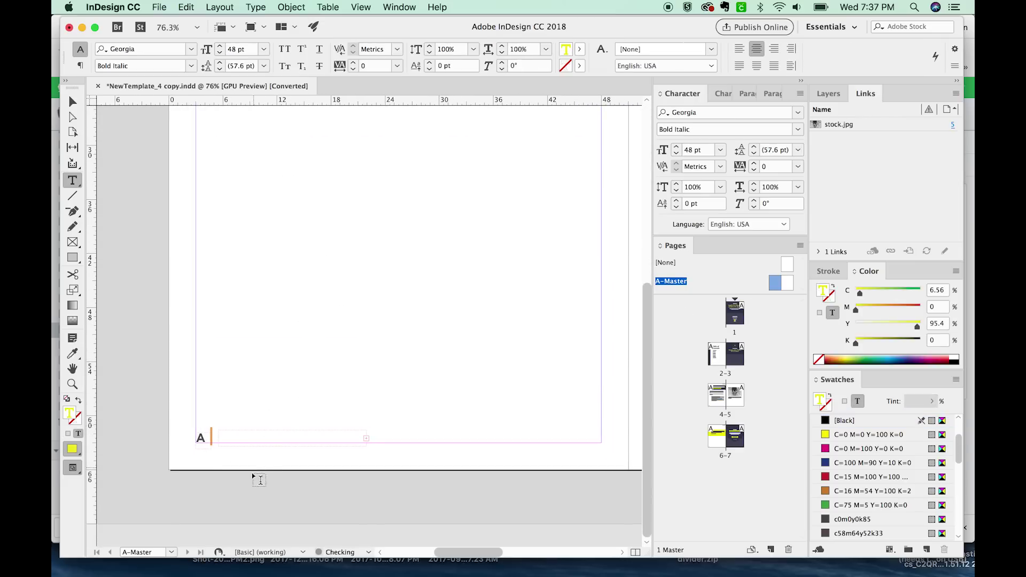
pyautogui.press('Escape')
pyautogui.moveTo(329, 462); pyautogui.dragTo(328, 452)
# Right-align the A marker, then nudge its frame left and widen it.
pyautogui.doubleClick(203, 439)
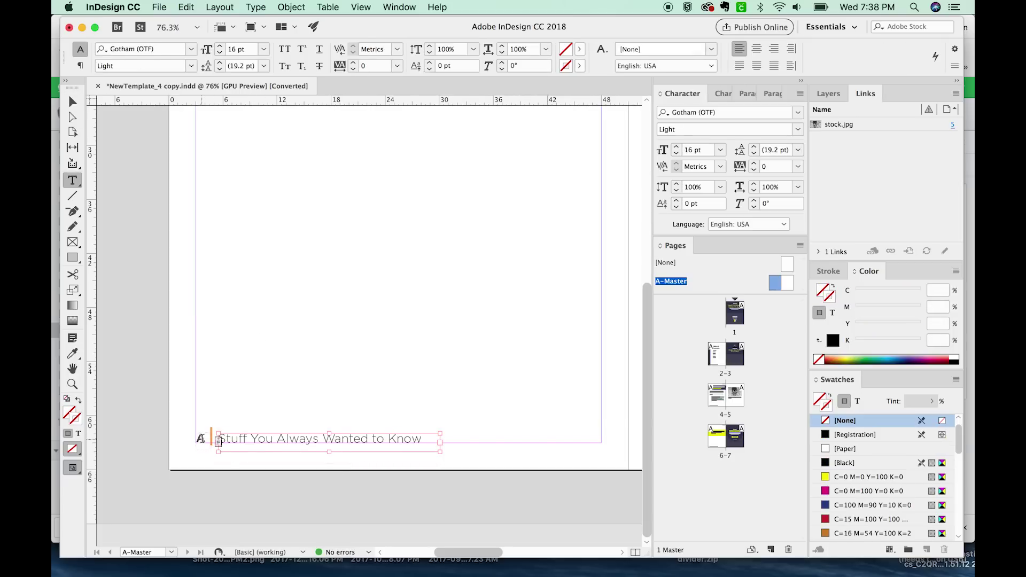
pyautogui.doubleClick(201, 439)
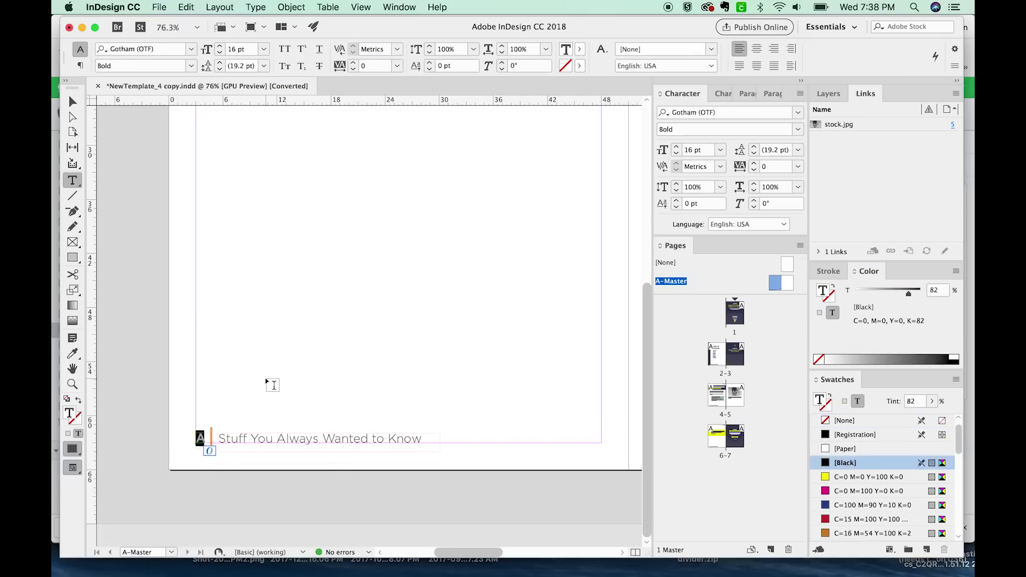
pyautogui.press('super+shift+r')
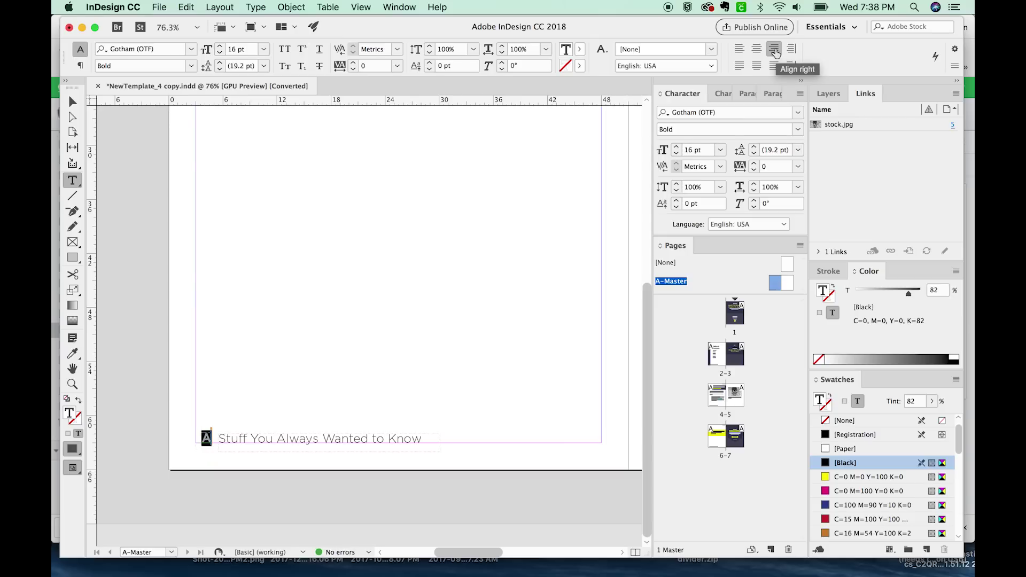
pyautogui.press('Escape')
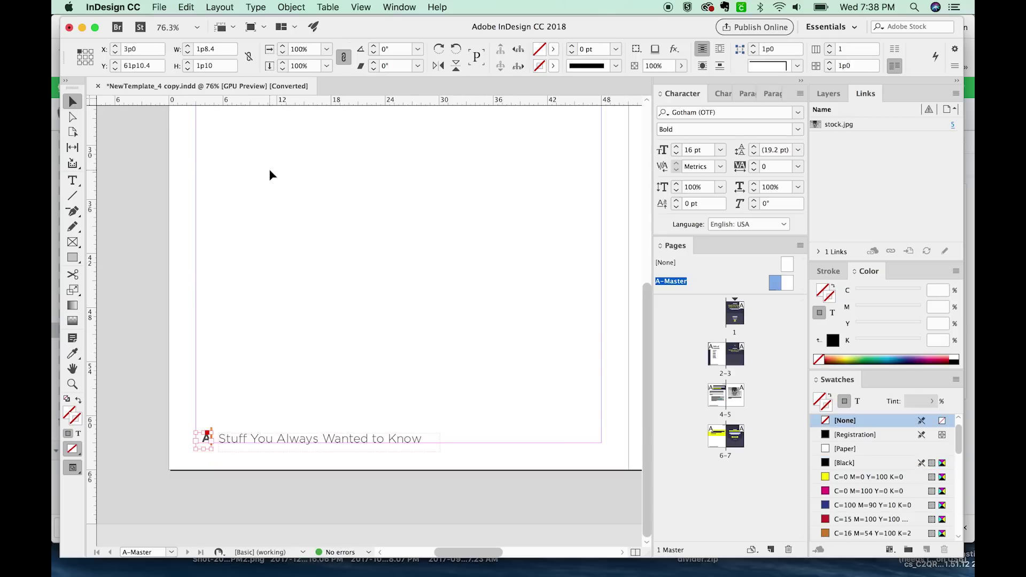
pyautogui.press('Left')
pyautogui.press('Left')
pyautogui.press('Left')
pyautogui.press('Left')
pyautogui.press('Left')
pyautogui.moveTo(192, 449); pyautogui.dragTo(185, 450)
# Paste the footer frames onto the right master page, moving the bar and A marker to its right end.
pyautogui.hscroll(2, 556, 448)
pyautogui.keyDown('shift'); pyautogui.click(403, 450); pyautogui.keyUp('shift')
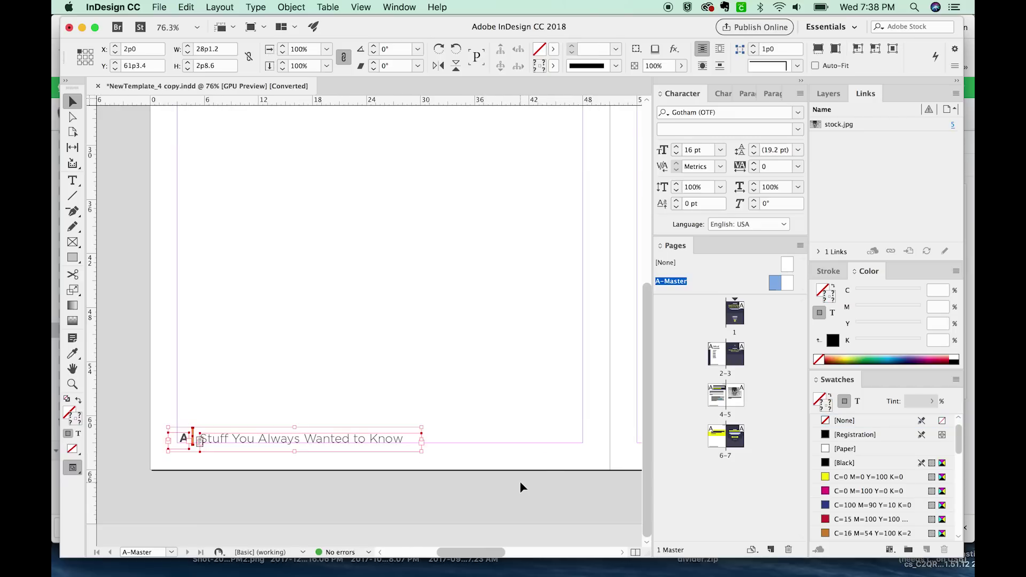
pyautogui.scroll(-3, 481, 438)
pyautogui.hscroll(5, 446, 474)
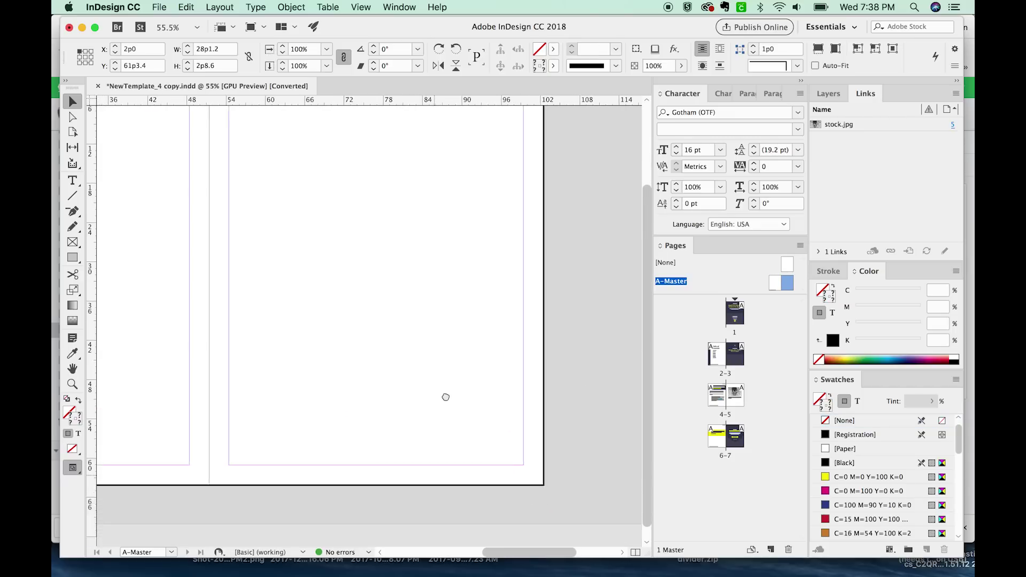
pyautogui.scroll(1, 437, 415)
pyautogui.press('super+v')
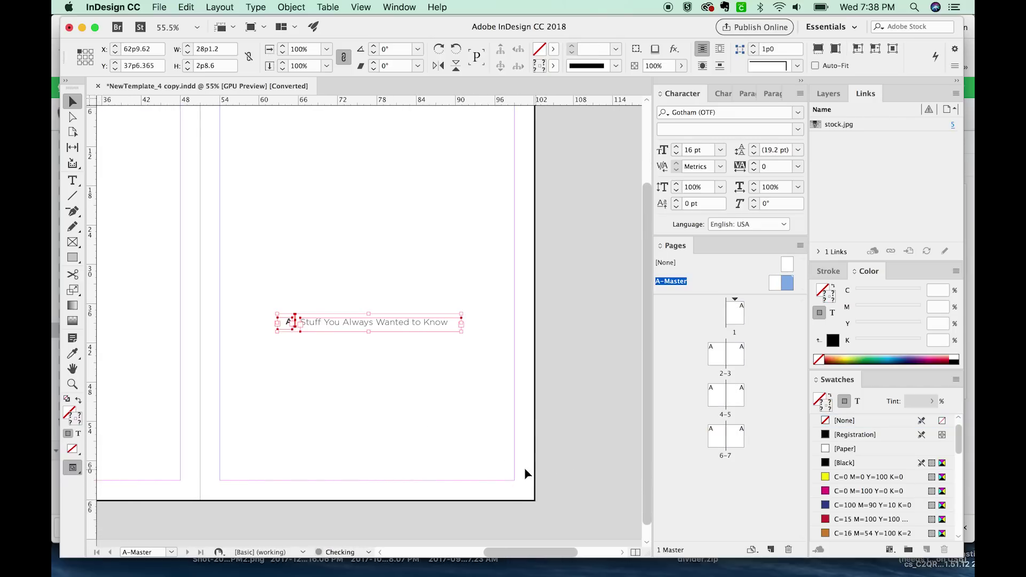
pyautogui.moveTo(390, 324); pyautogui.dragTo(441, 479)
pyautogui.click(315, 481)
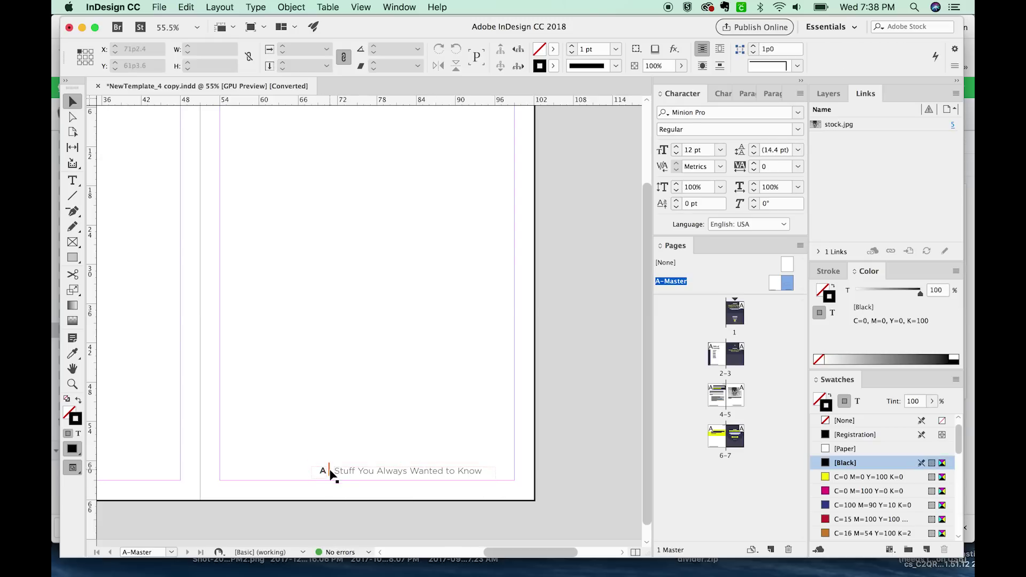
pyautogui.moveTo(328, 471); pyautogui.dragTo(486, 480)
pyautogui.moveTo(328, 474); pyautogui.dragTo(504, 490)
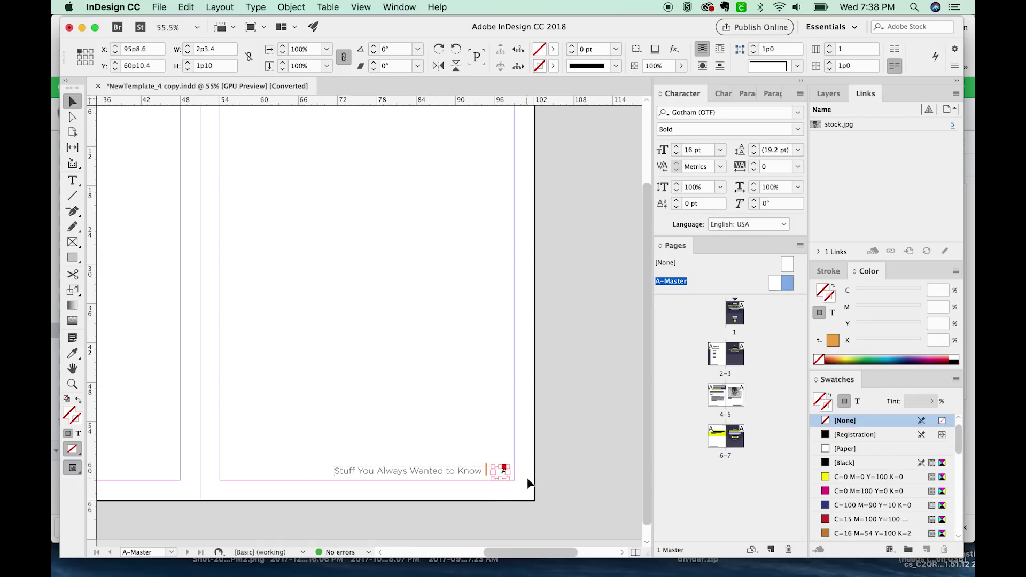
# Replace the copied title with 'A Quick Guide' and right-align it.
pyautogui.click(747, 94)
pyautogui.click(773, 93)
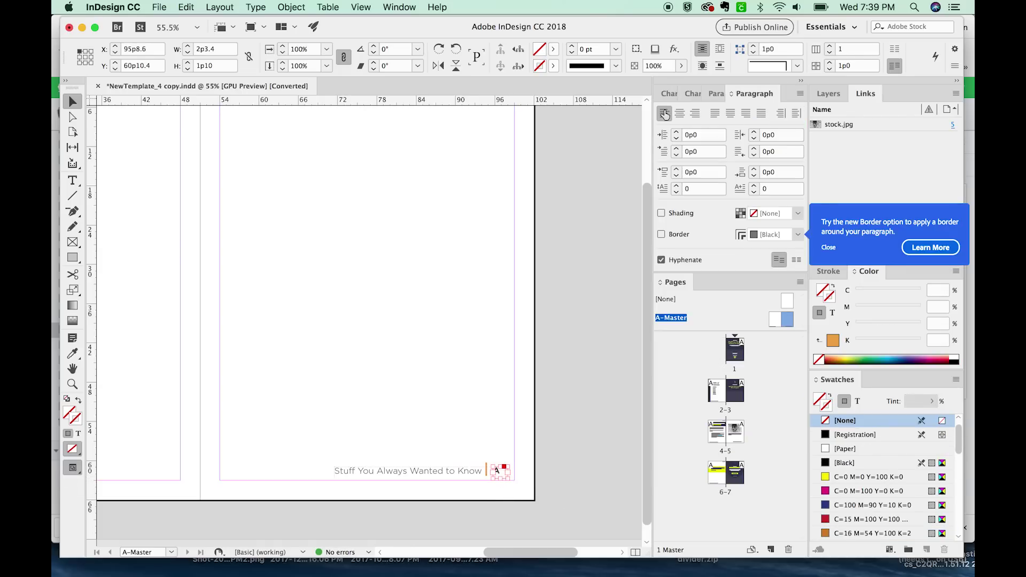
pyautogui.tripleClick(462, 470)
pyautogui.write('A Quick Gui')
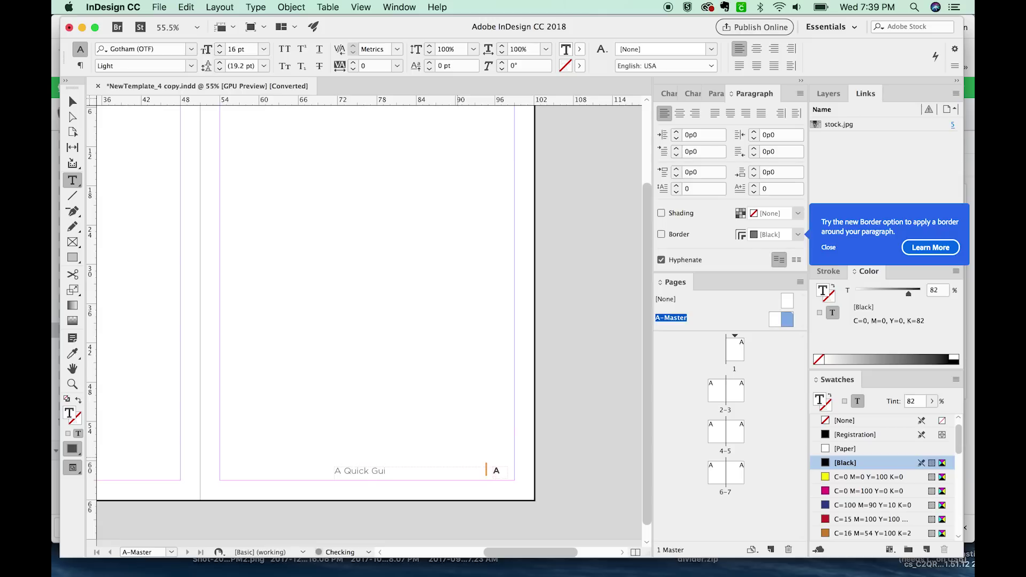
pyautogui.write('de')
pyautogui.press('super+a')
pyautogui.press('super+shift+r')
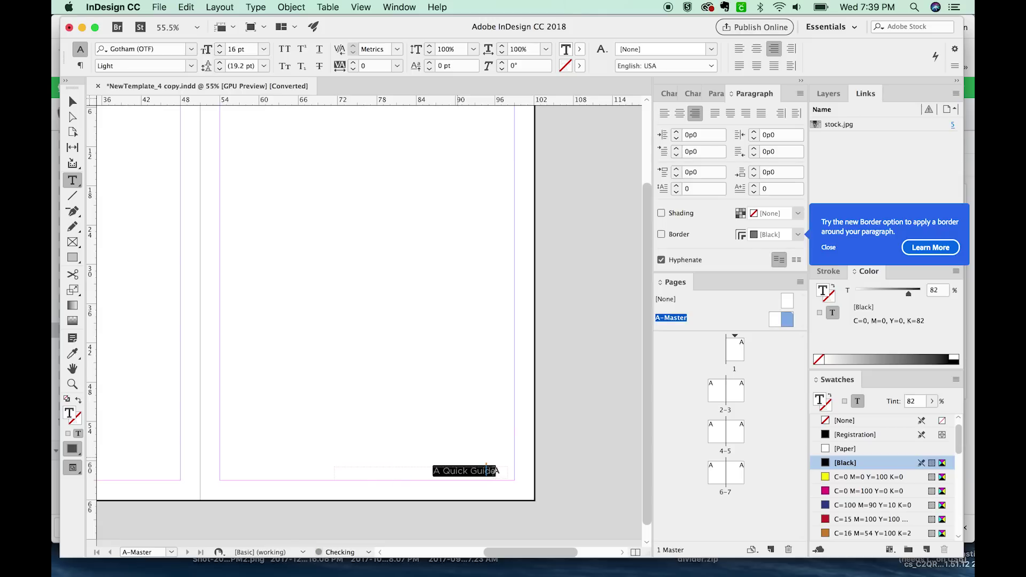
pyautogui.press('Escape')
pyautogui.hscroll(-3, 445, 471)
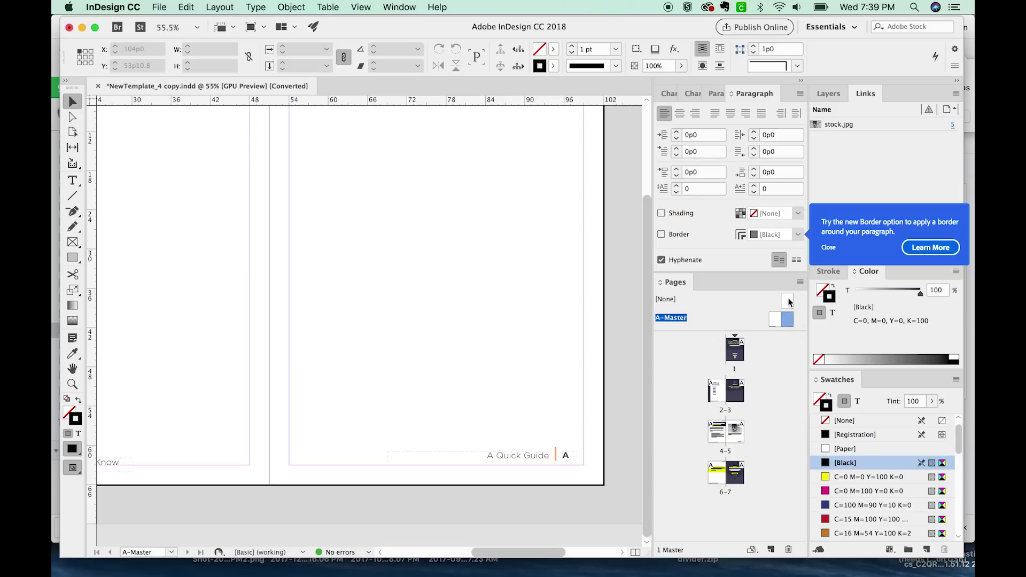
pyautogui.moveTo(789, 303); pyautogui.dragTo(744, 357)
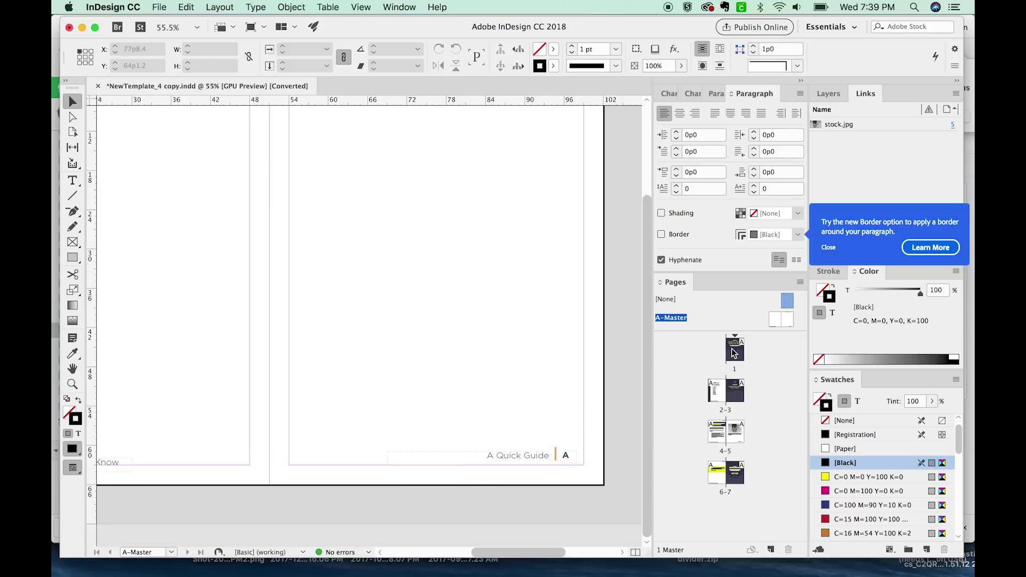
# Remove the A-Master footer from the cover page, then go to the Table of Contents spread.
pyautogui.keyDown('alt'); pyautogui.click(735, 353); pyautogui.keyUp('alt')
pyautogui.doubleClick(735, 351)
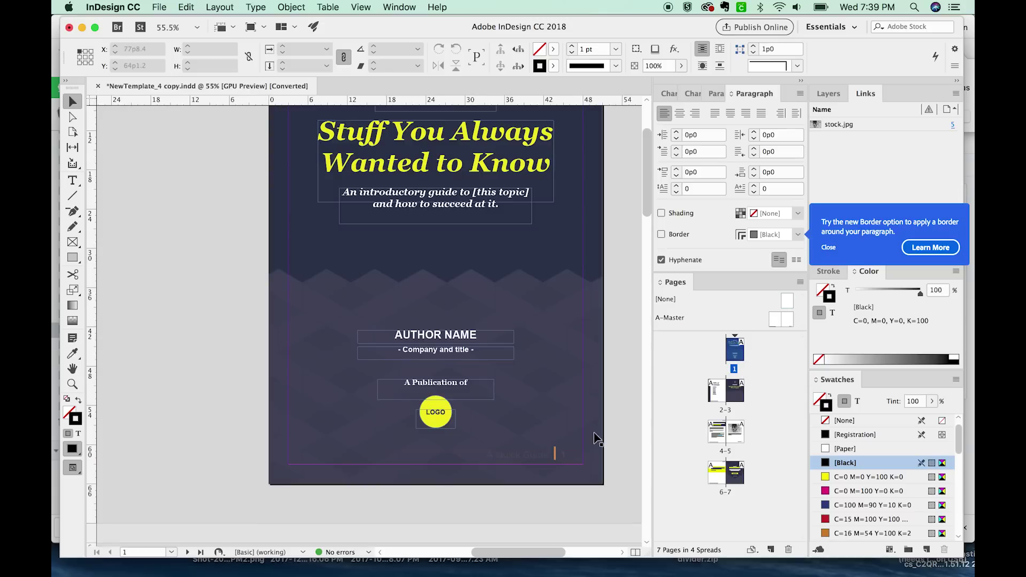
pyautogui.press('super+z')
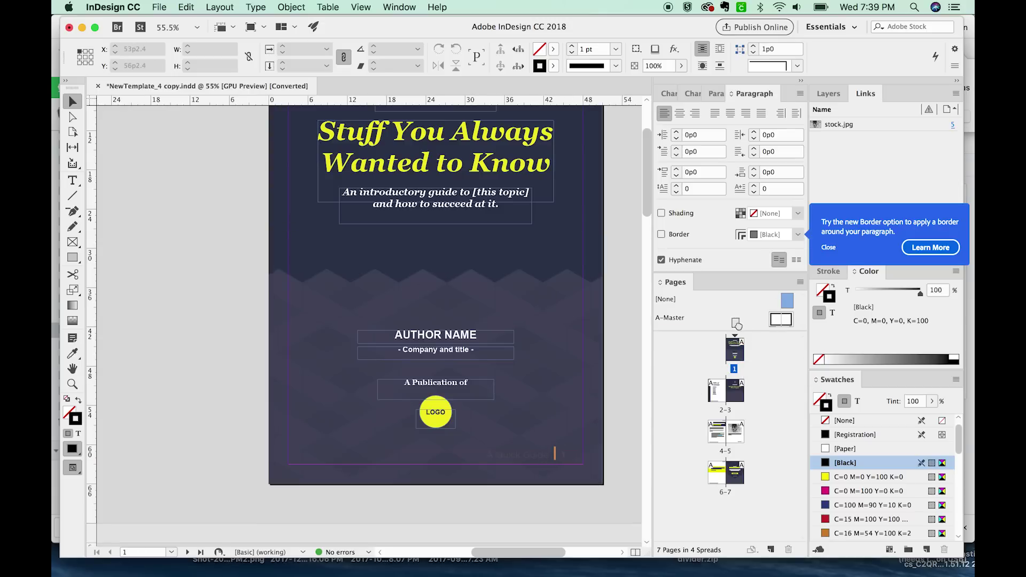
pyautogui.press('super+shift+z')
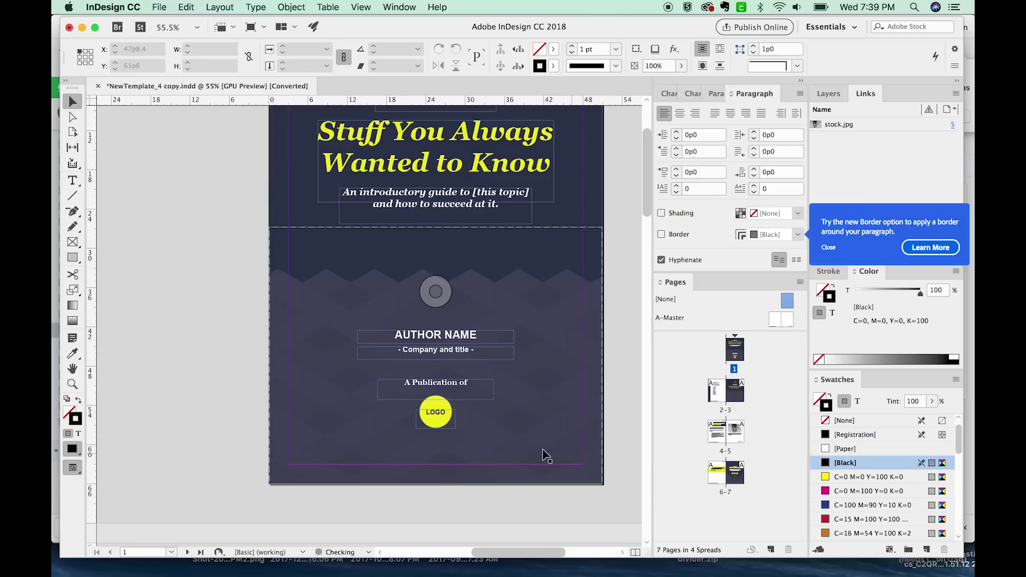
pyautogui.press('super+z')
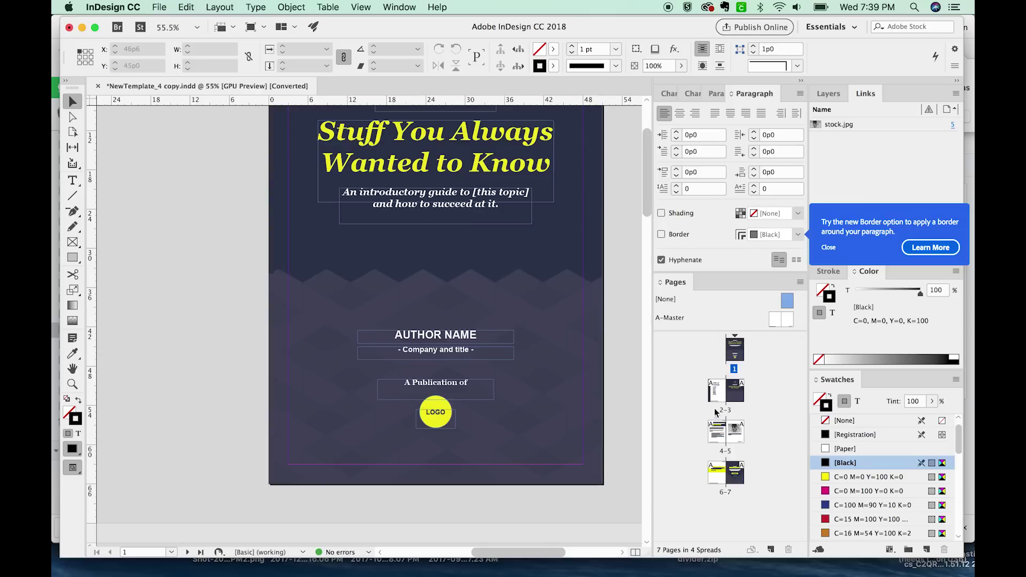
pyautogui.doubleClick(716, 393)
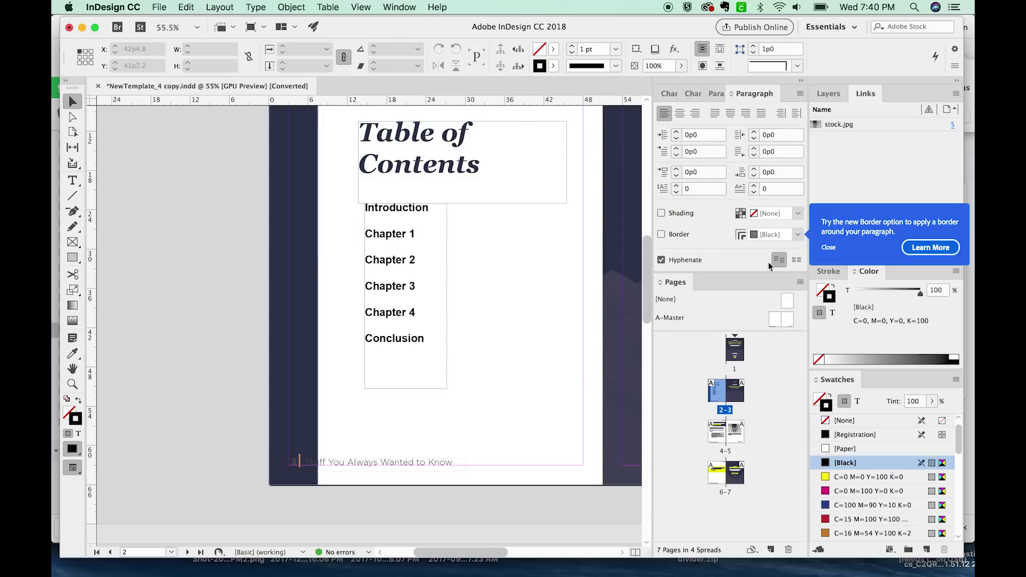
pyautogui.moveTo(789, 302); pyautogui.dragTo(715, 391)
# Add a new blank B-Master via New Master in the Pages panel menu, then reopen A-Master.
pyautogui.hscroll(10, 506, 416)
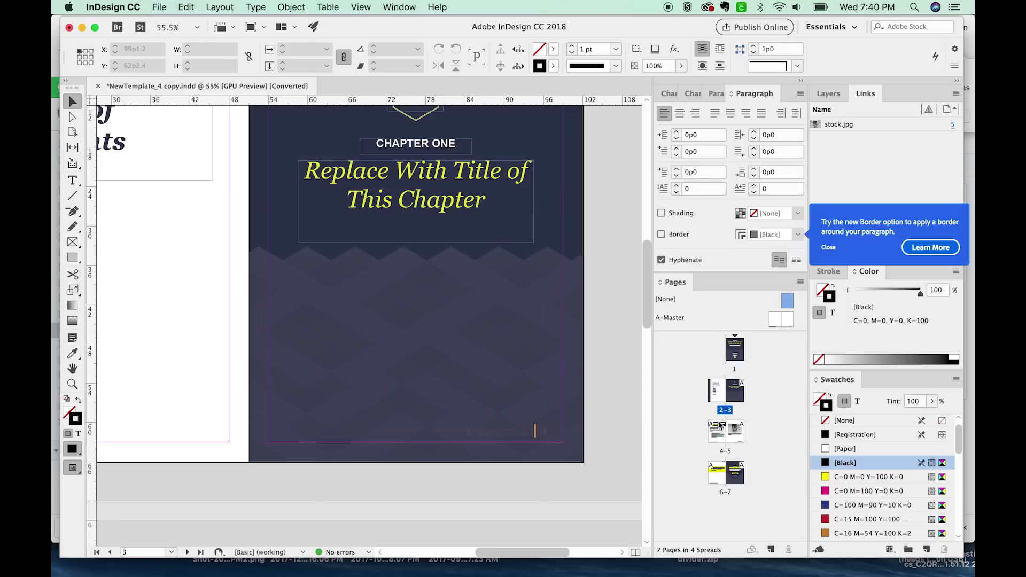
pyautogui.doubleClick(788, 319)
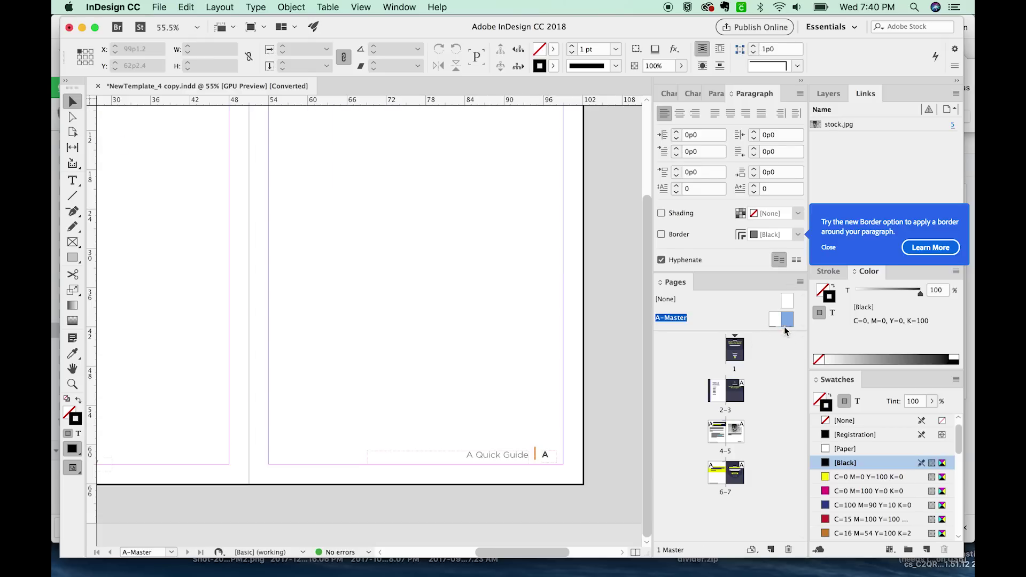
pyautogui.moveTo(759, 335); pyautogui.dragTo(759, 380)
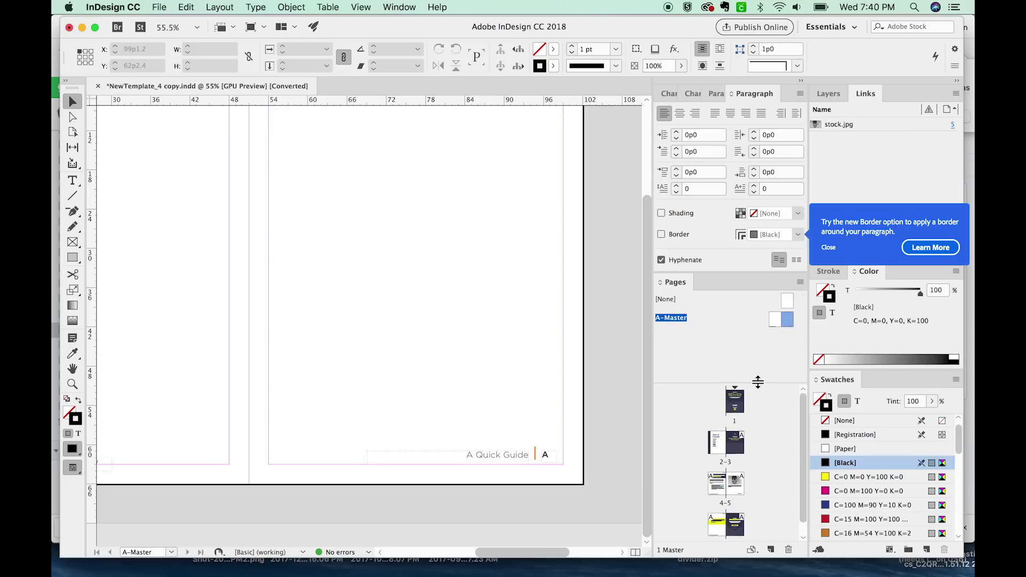
pyautogui.click(800, 282)
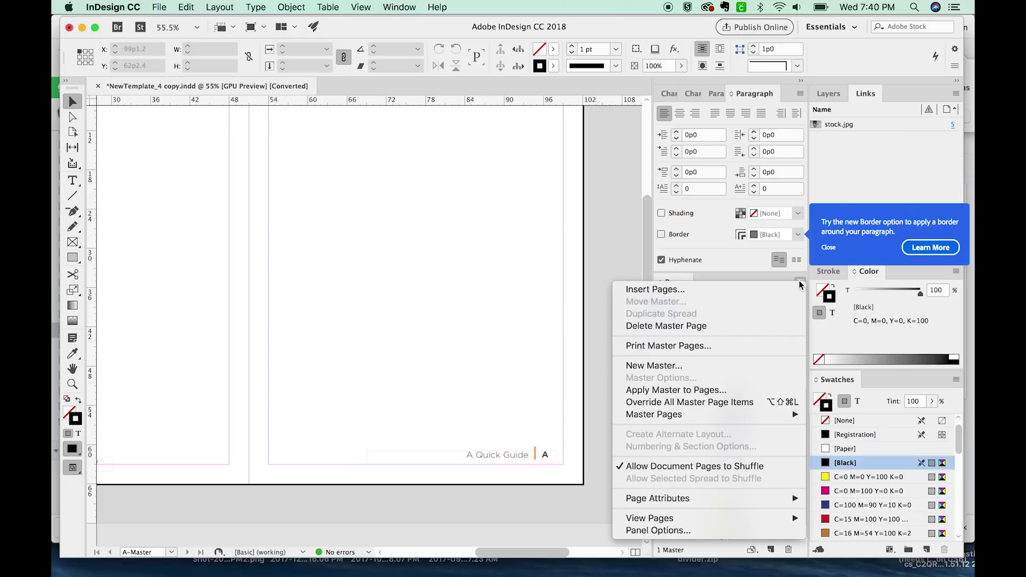
pyautogui.click(659, 365)
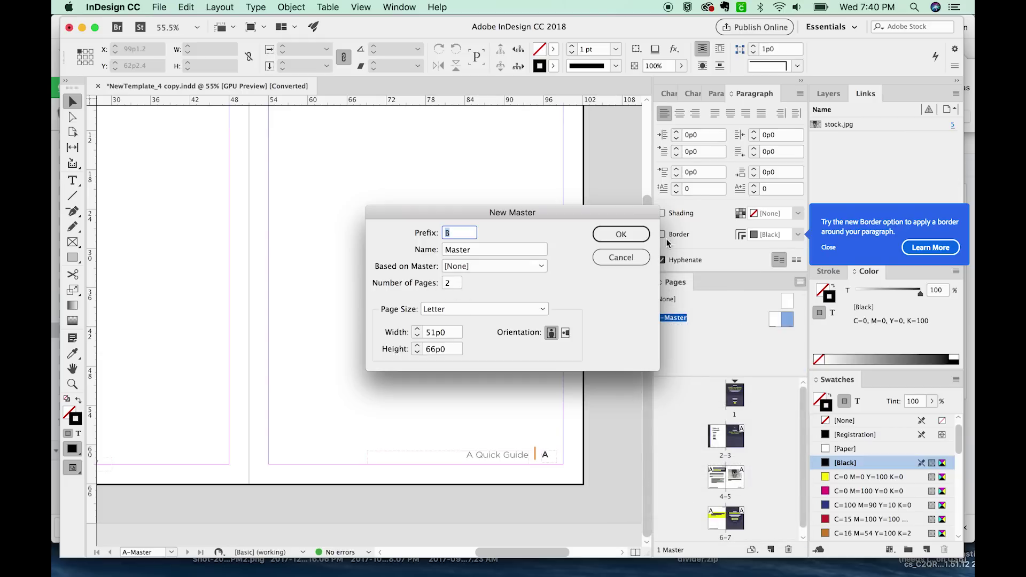
pyautogui.click(621, 234)
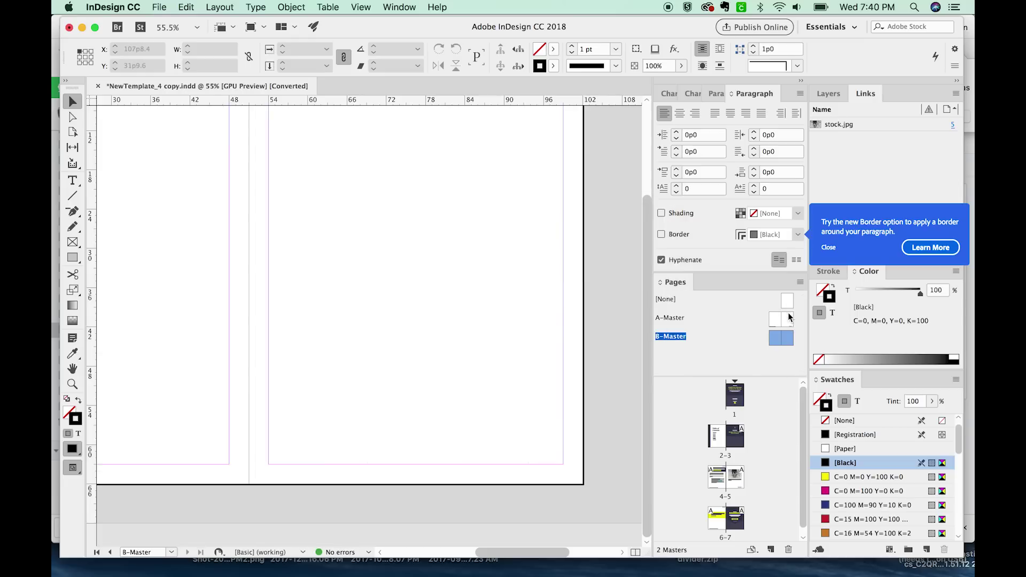
pyautogui.doubleClick(788, 321)
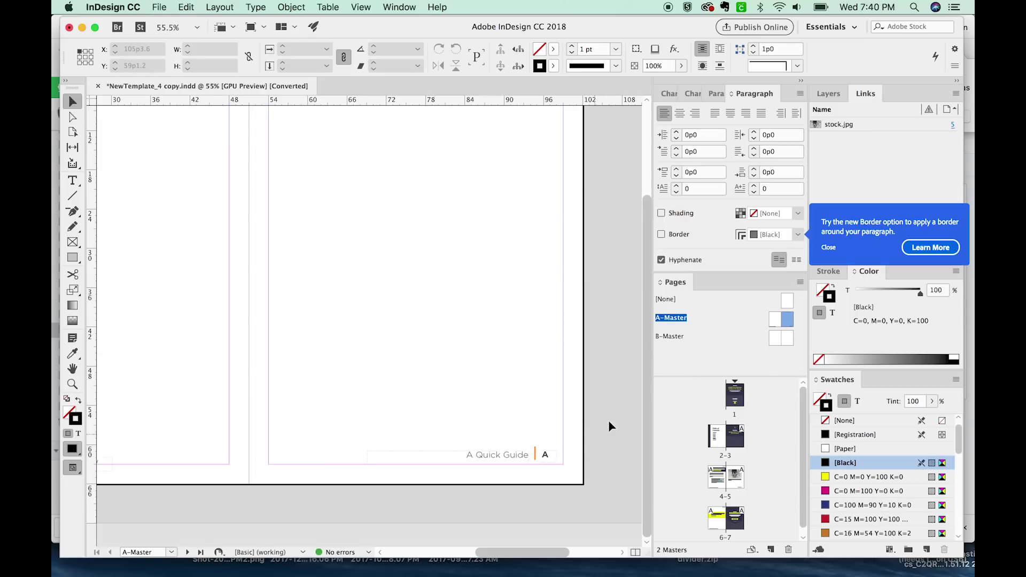
# Copy the A-Master footer frames and paste them in place on the B-Master.
pyautogui.moveTo(602, 422); pyautogui.dragTo(425, 469)
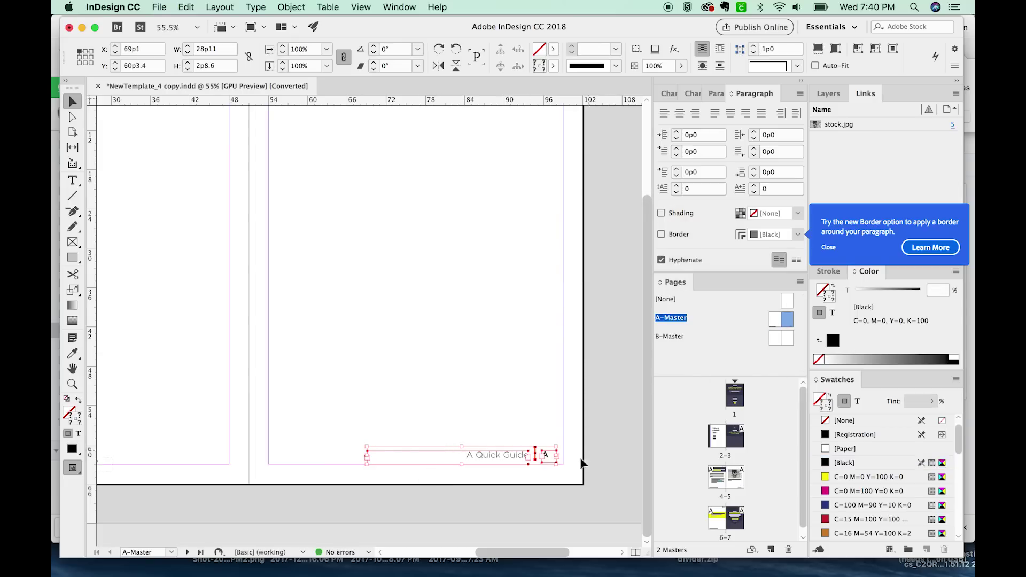
pyautogui.click(533, 427)
pyautogui.hscroll(2, 533, 427)
pyautogui.moveTo(585, 414); pyautogui.dragTo(381, 488)
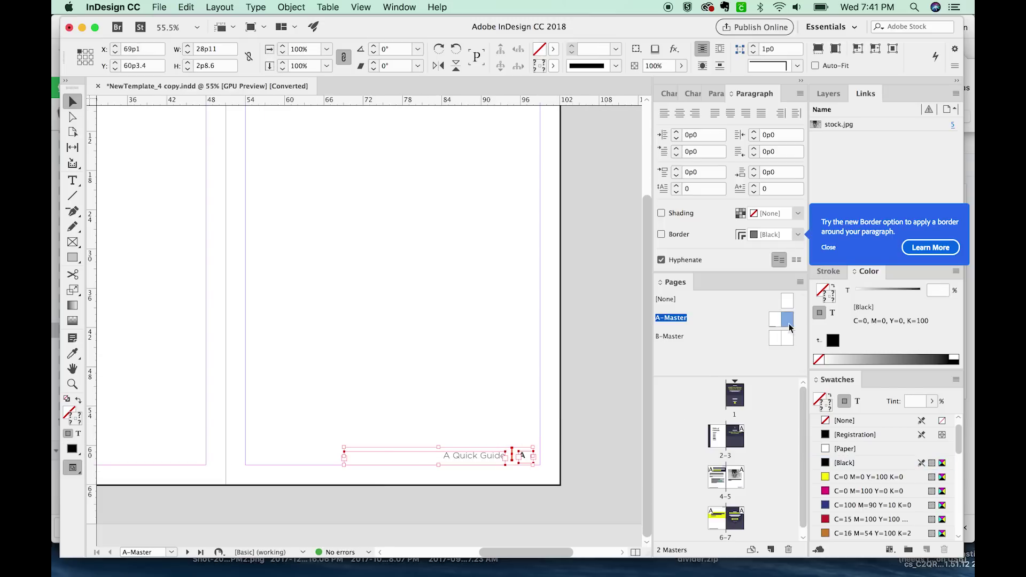
pyautogui.click(787, 345)
pyautogui.doubleClick(789, 342)
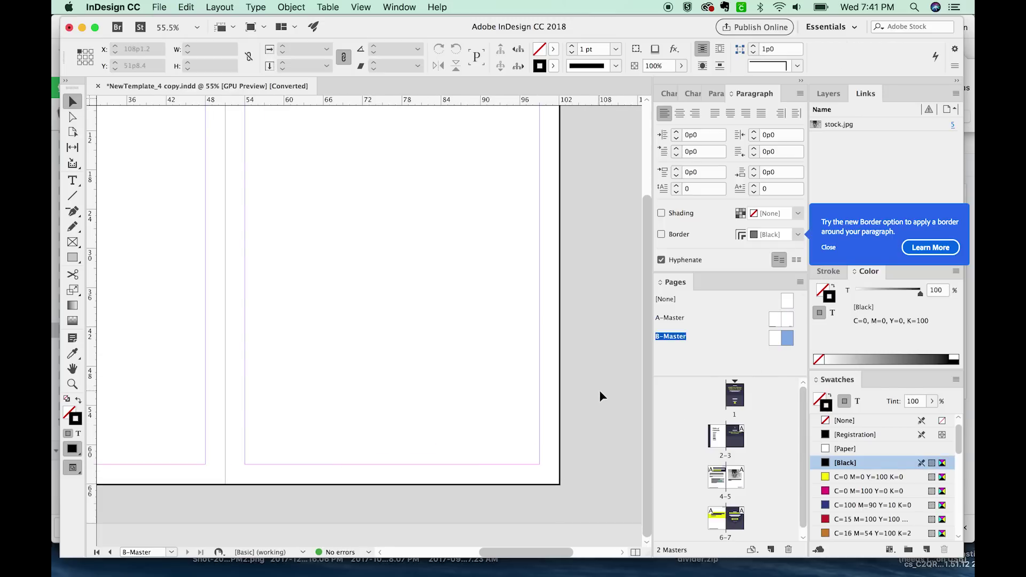
pyautogui.press('super+alt+shift+v')
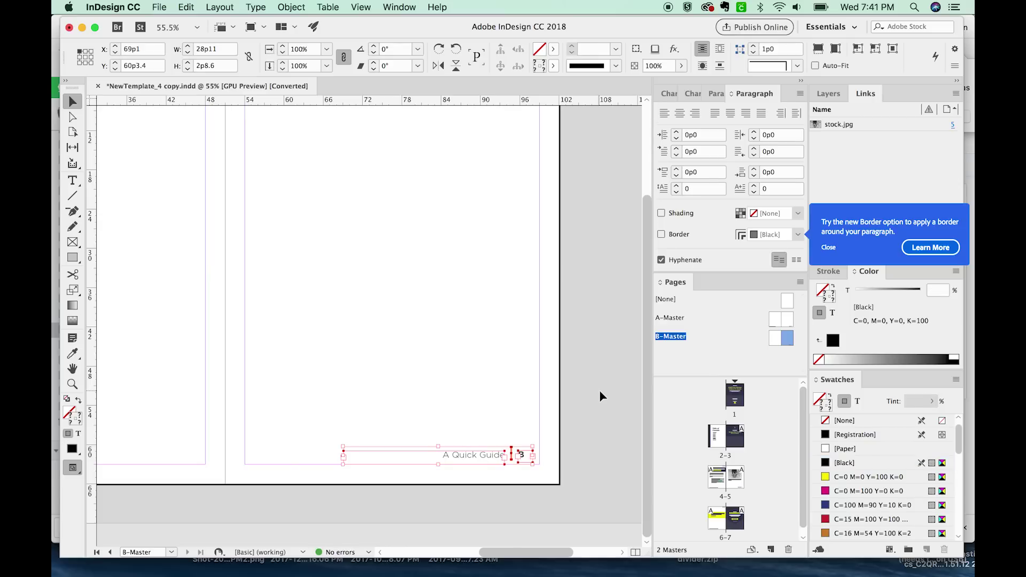
# Colour the page-number marker and 'A Quick Guide' white ([Paper]), then apply B-Master to page 3.
pyautogui.doubleClick(522, 454)
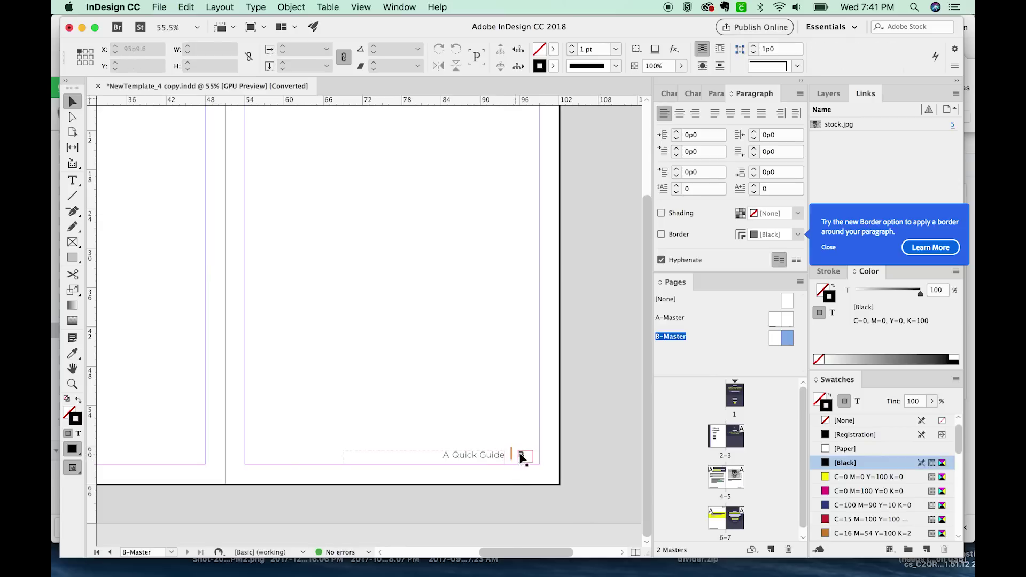
pyautogui.doubleClick(522, 454)
pyautogui.click(845, 449)
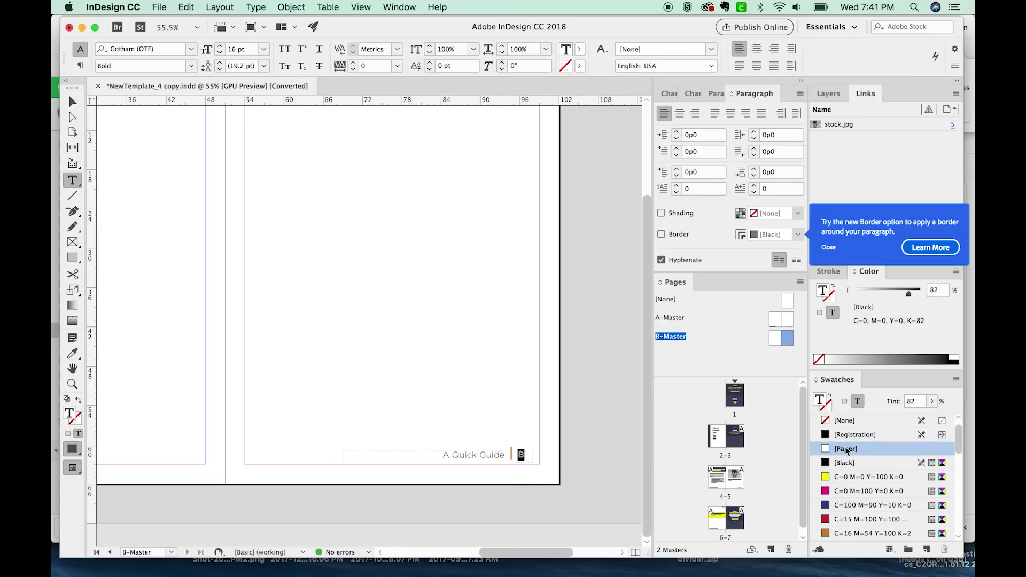
pyautogui.tripleClick(457, 452)
pyautogui.click(836, 450)
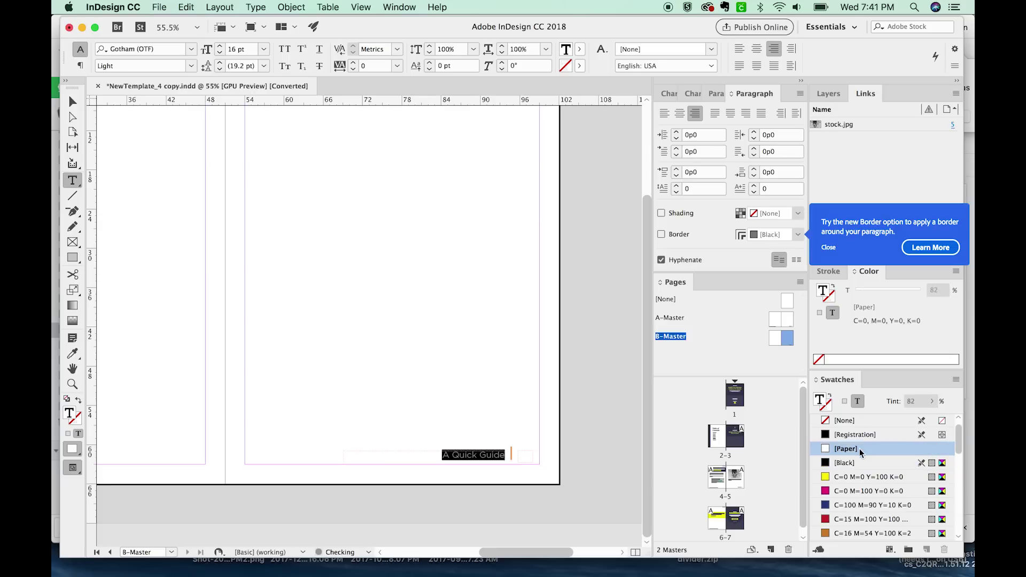
pyautogui.press('Escape')
pyautogui.click(615, 418)
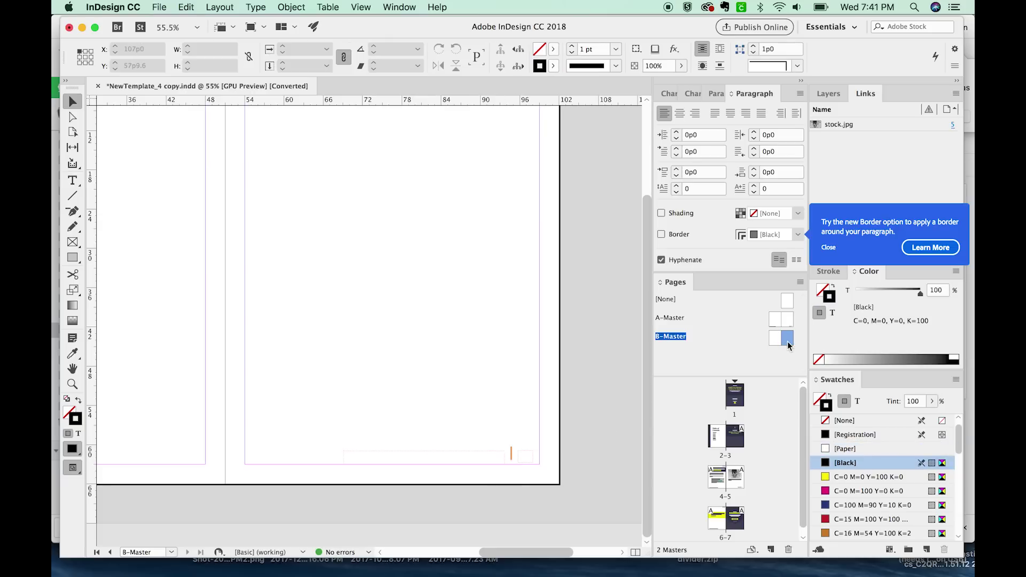
pyautogui.moveTo(788, 340); pyautogui.dragTo(737, 436)
# Go to page 3 and inspect its white footer.
pyautogui.doubleClick(737, 441)
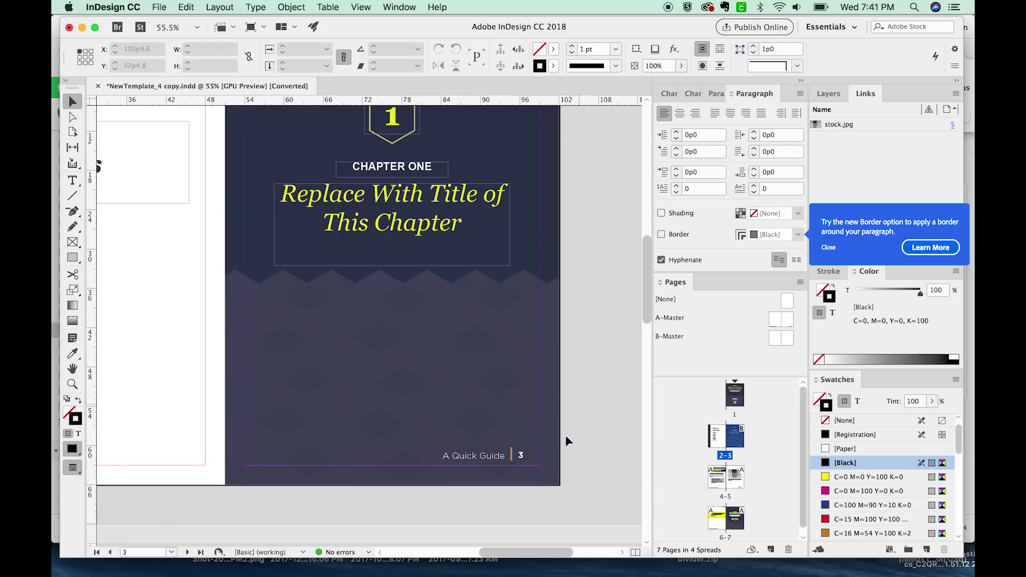
pyautogui.scroll(-10, 540, 230)
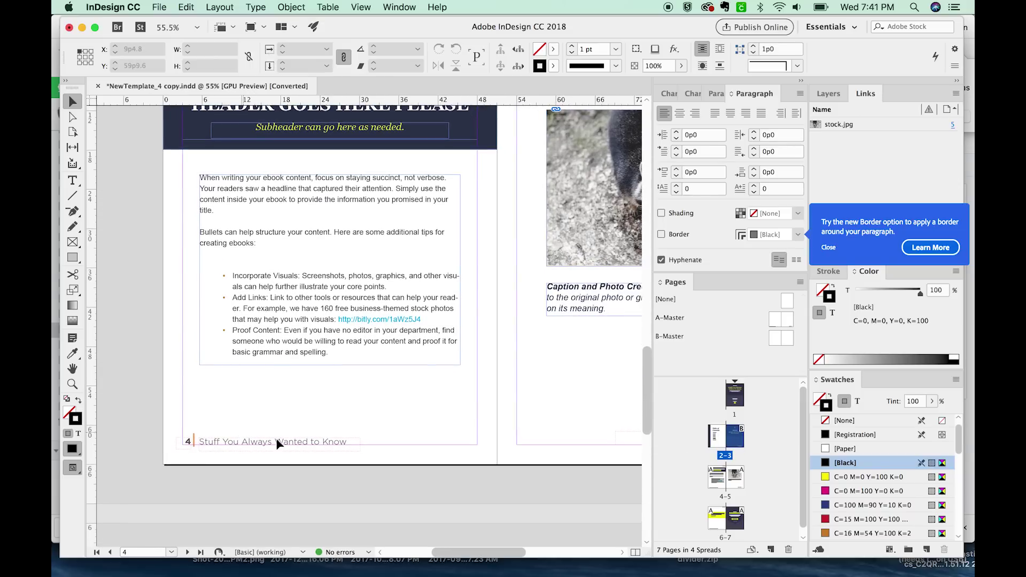
pyautogui.scroll(-5, 483, 454)
pyautogui.hscroll(10, 476, 407)
pyautogui.hscroll(-5, 476, 407)
pyautogui.hscroll(5, 365, 405)
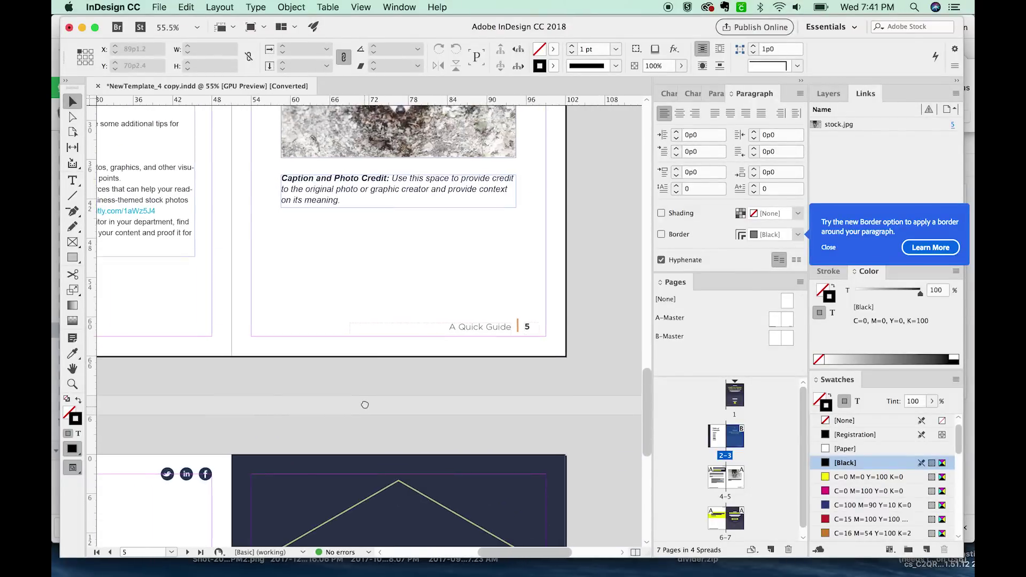
pyautogui.hscroll(-5, 365, 404)
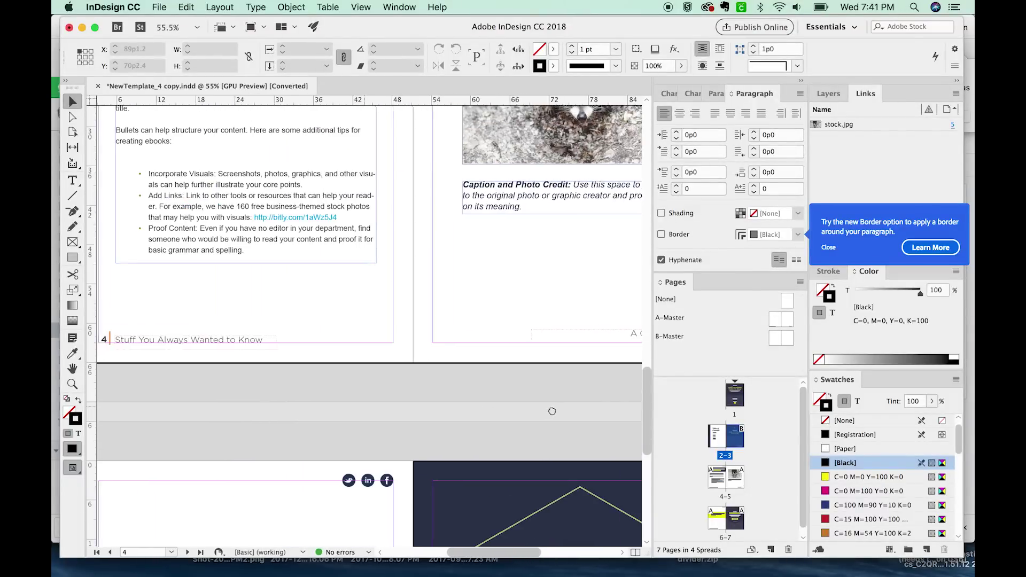
# Nudge the left A-Master page-number marker left and check it on pages 3 and 5.
pyautogui.doubleClick(775, 321)
pyautogui.moveTo(165, 433); pyautogui.dragTo(87, 547)
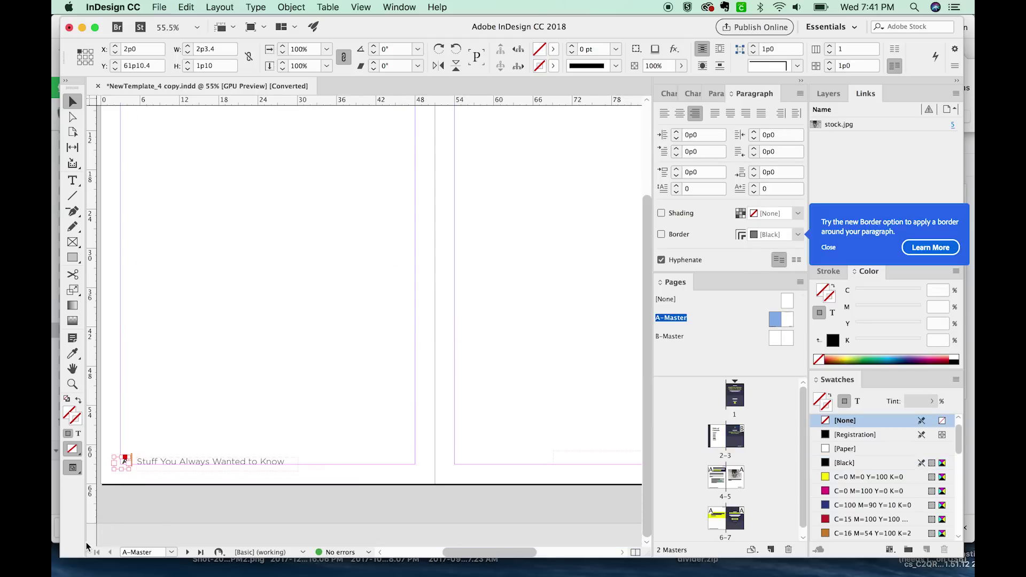
pyautogui.press('Left')
pyautogui.press('Left')
pyautogui.press('Left')
pyautogui.press('Left')
pyautogui.doubleClick(719, 441)
pyautogui.doubleClick(734, 441)
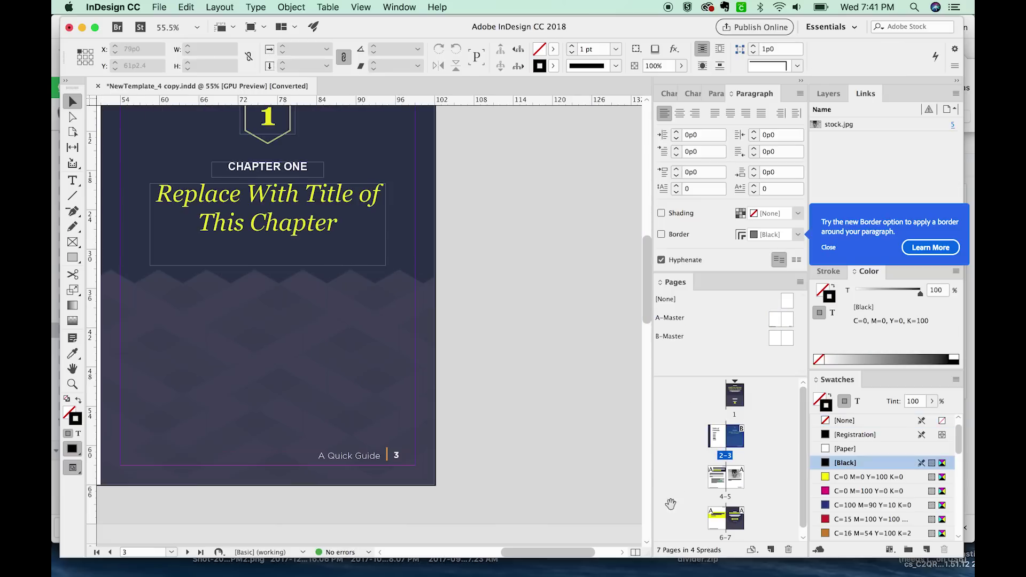
pyautogui.doubleClick(710, 488)
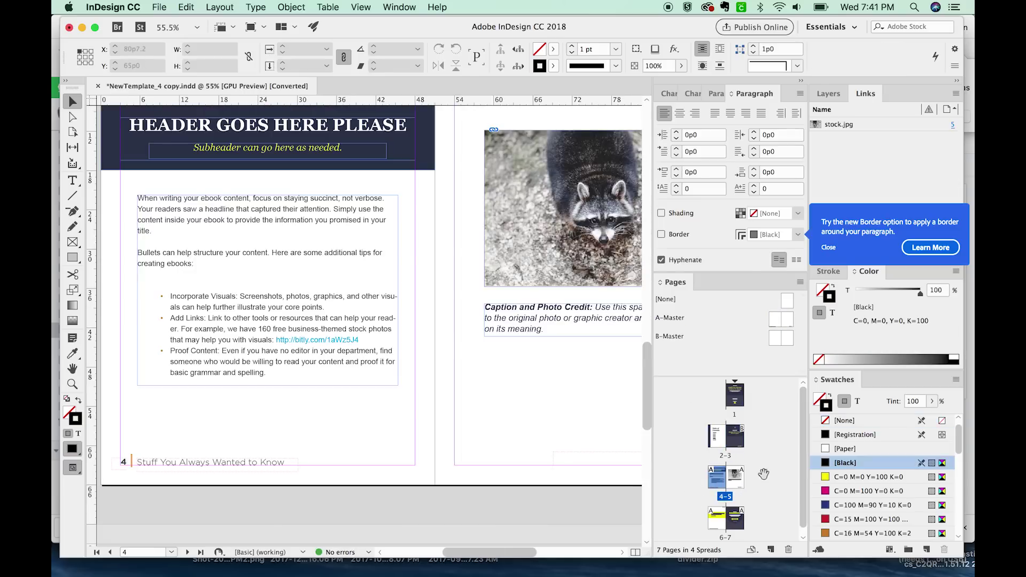
pyautogui.doubleClick(735, 487)
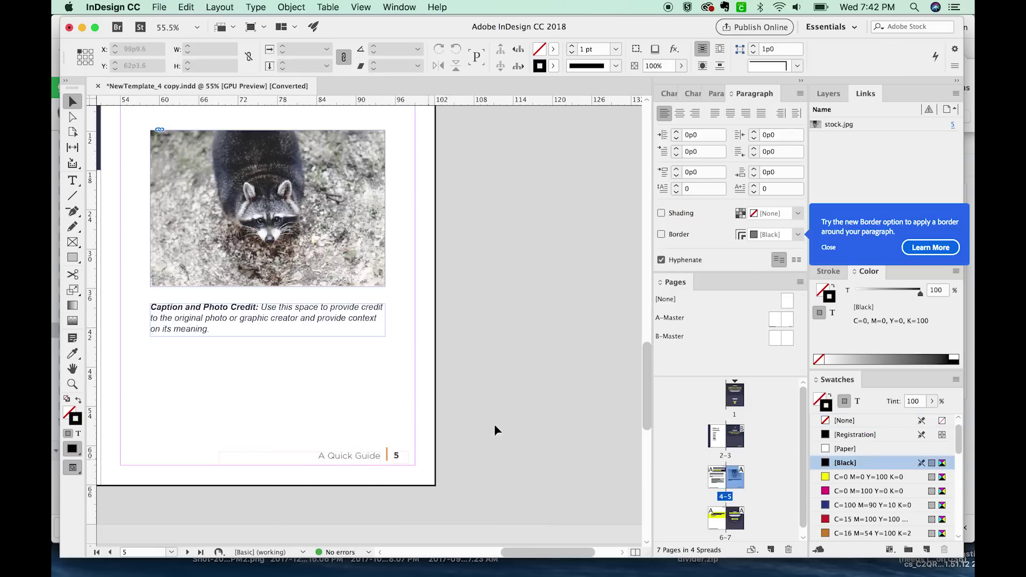
# Nudge the right A-Master footer frames left and recheck the footer on page 5.
pyautogui.doubleClick(785, 318)
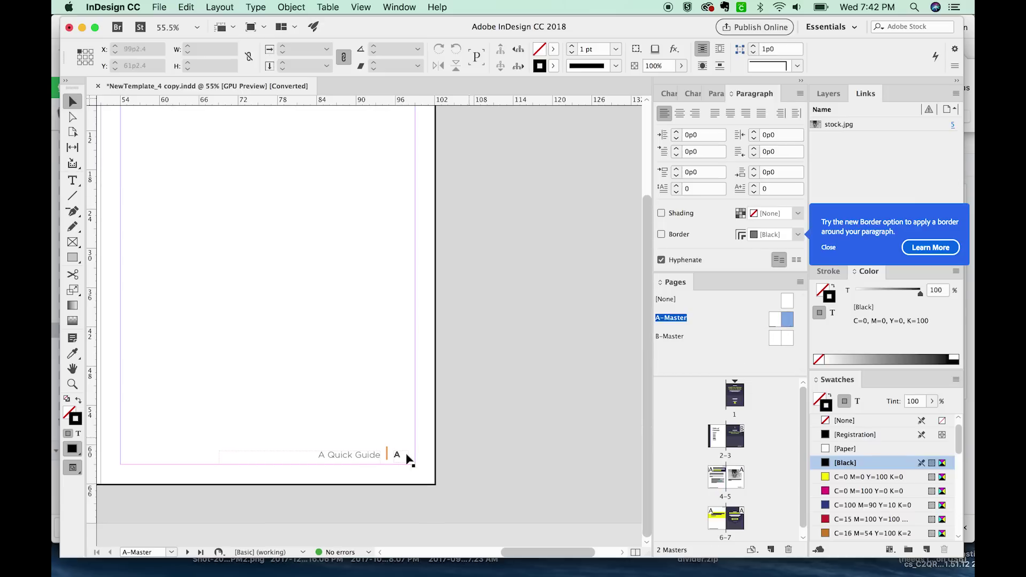
pyautogui.moveTo(407, 411); pyautogui.dragTo(335, 463)
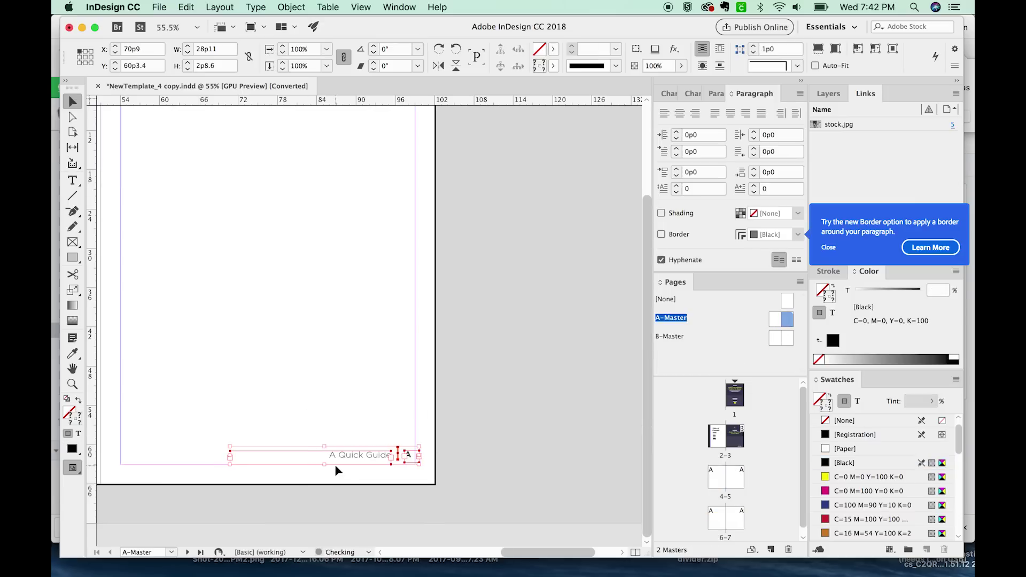
pyautogui.press('Left')
pyautogui.press('Left')
pyautogui.press('Left')
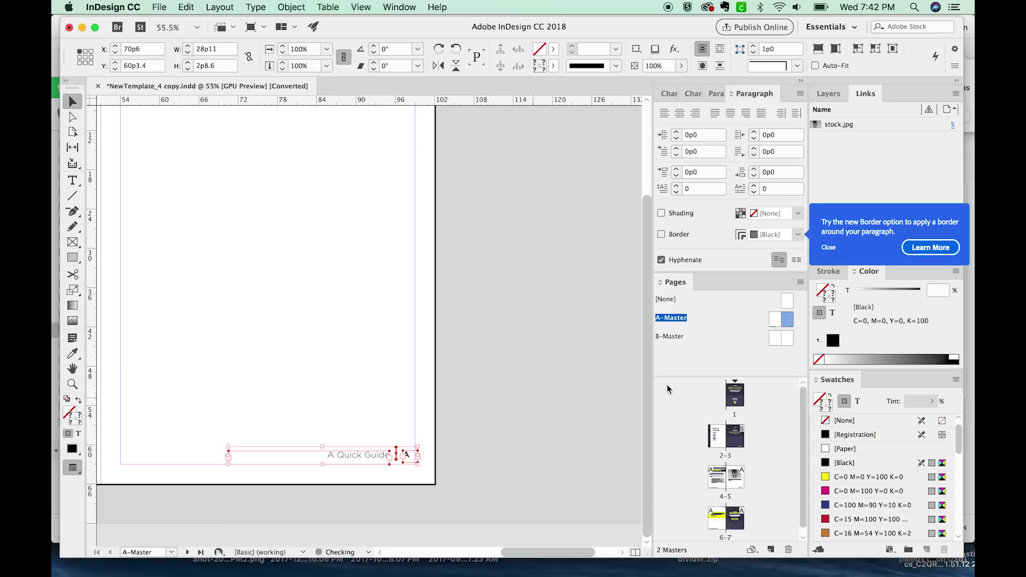
pyautogui.doubleClick(734, 477)
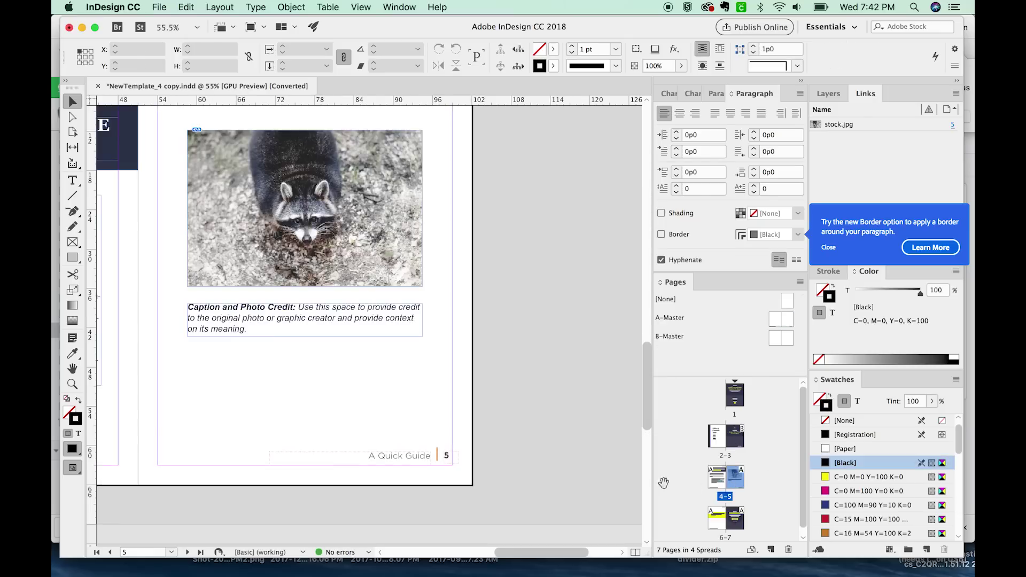
pyautogui.scroll(-15, 315, 436)
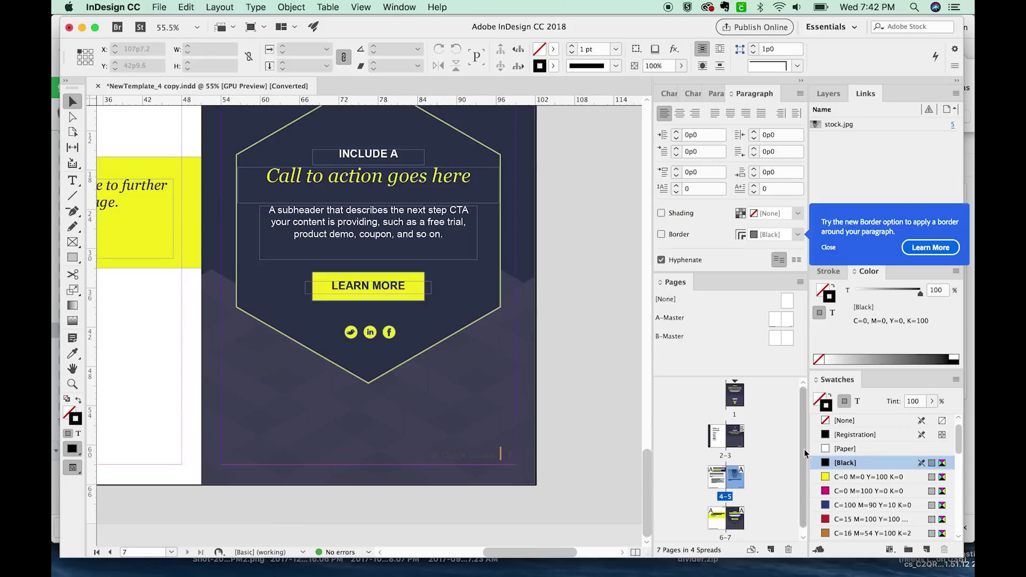
# Check page 7's white 'A Quick Guide | 7' footer, then scroll up to the footerless cover page.
pyautogui.scroll(-1, 759, 497)
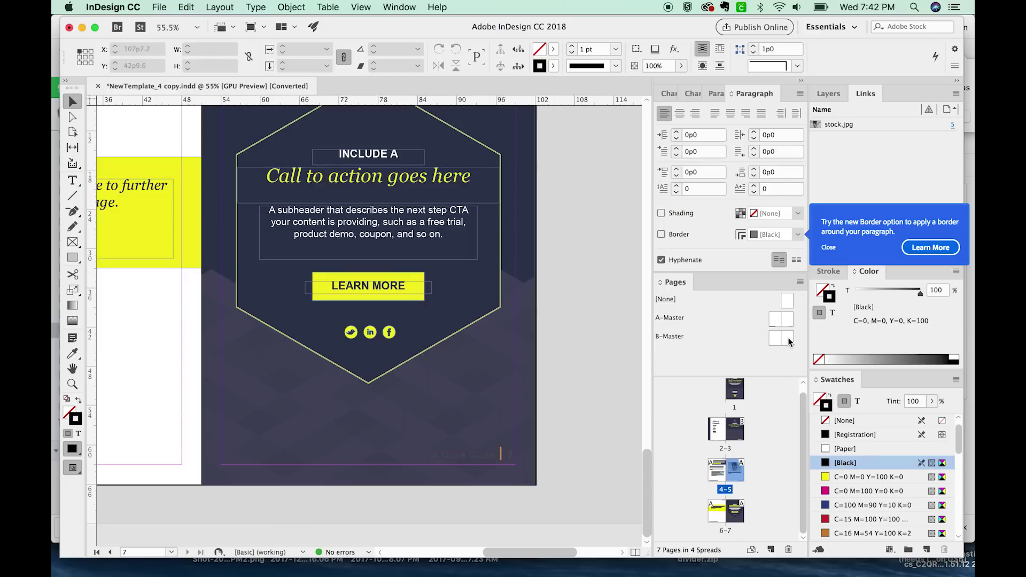
pyautogui.doubleClick(735, 512)
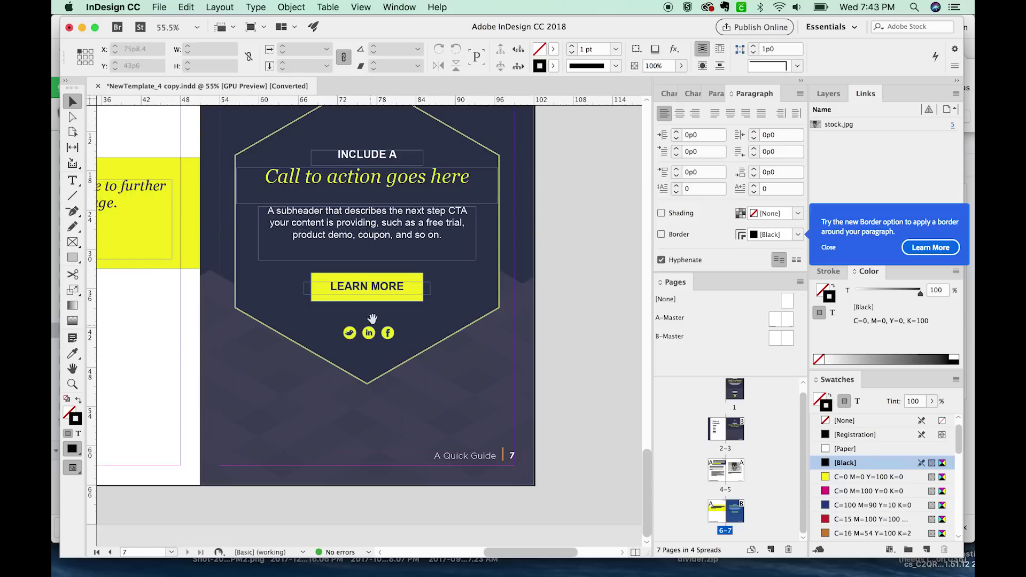
pyautogui.hscroll(-3, 373, 319)
pyautogui.scroll(15, 363, 331)
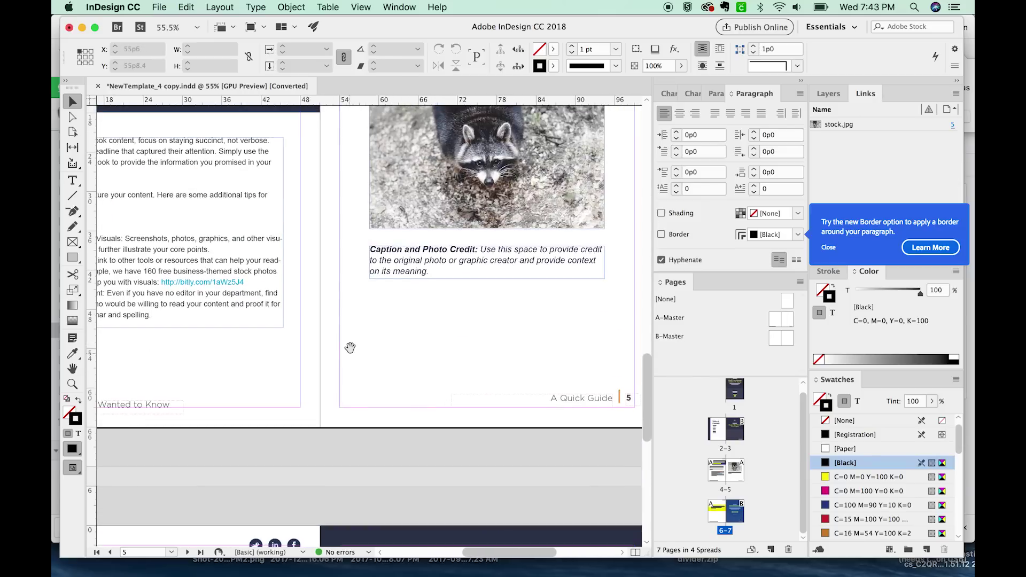
pyautogui.scroll(15, 350, 348)
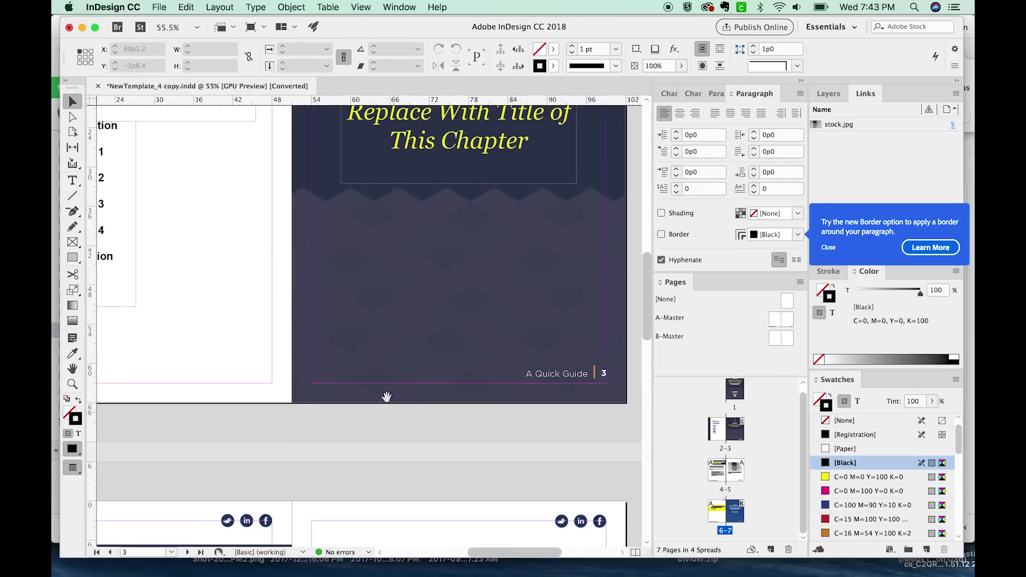
pyautogui.scroll(12, 386, 396)
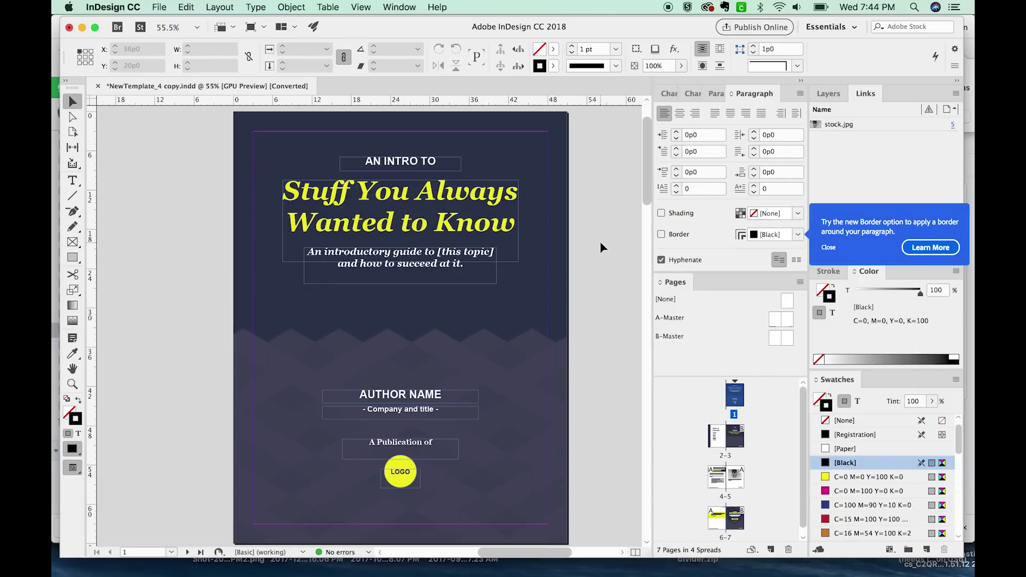